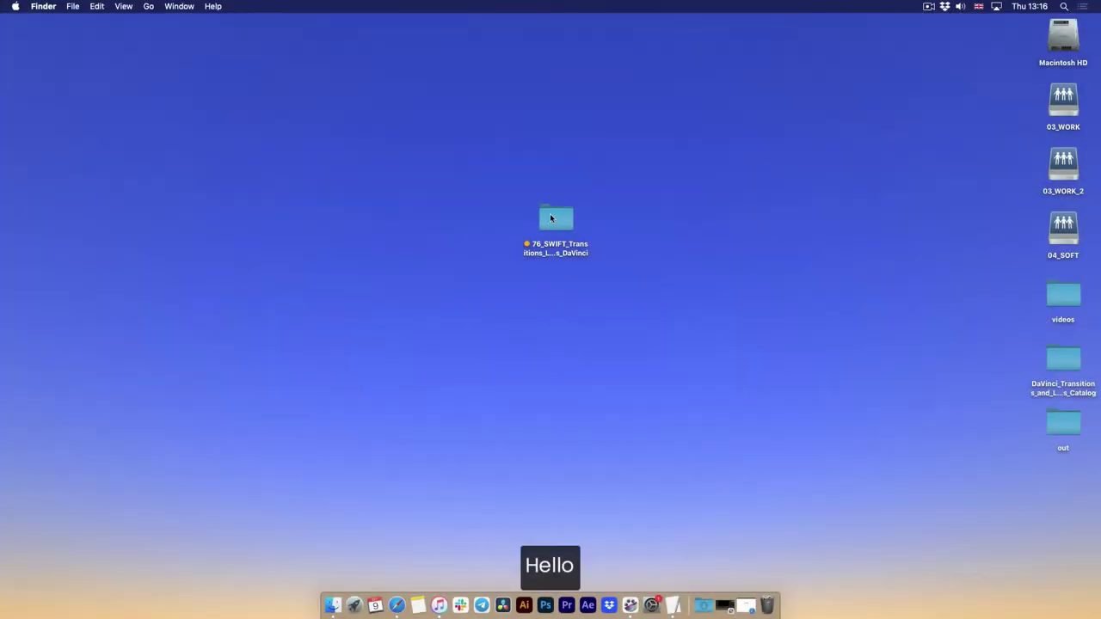
# Step: Open the SWIFT pack folder and browse 03. Project Files down to the .drfx template bundle
pyautogui.click(550, 217)
pyautogui.doubleClick(553, 219)
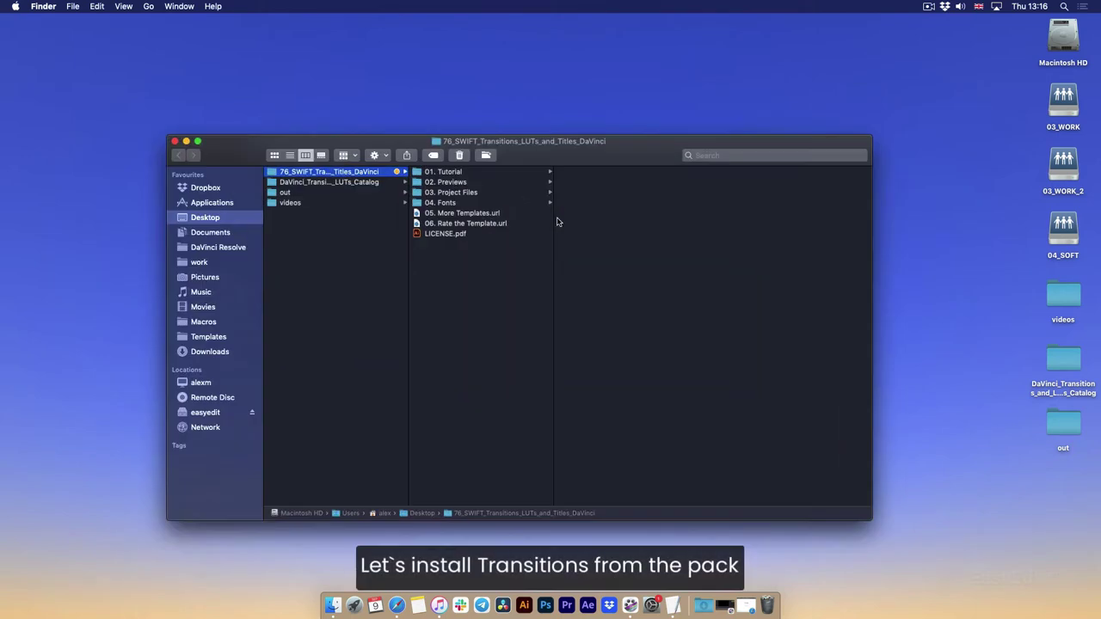
pyautogui.moveTo(544, 157); pyautogui.dragTo(556, 139)
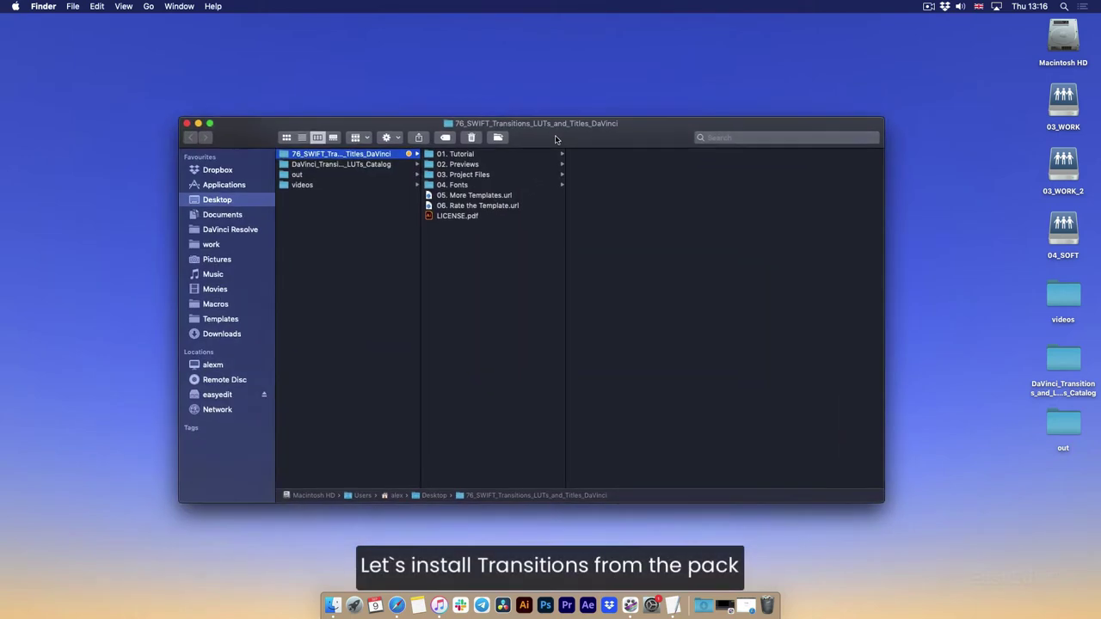
pyautogui.click(475, 175)
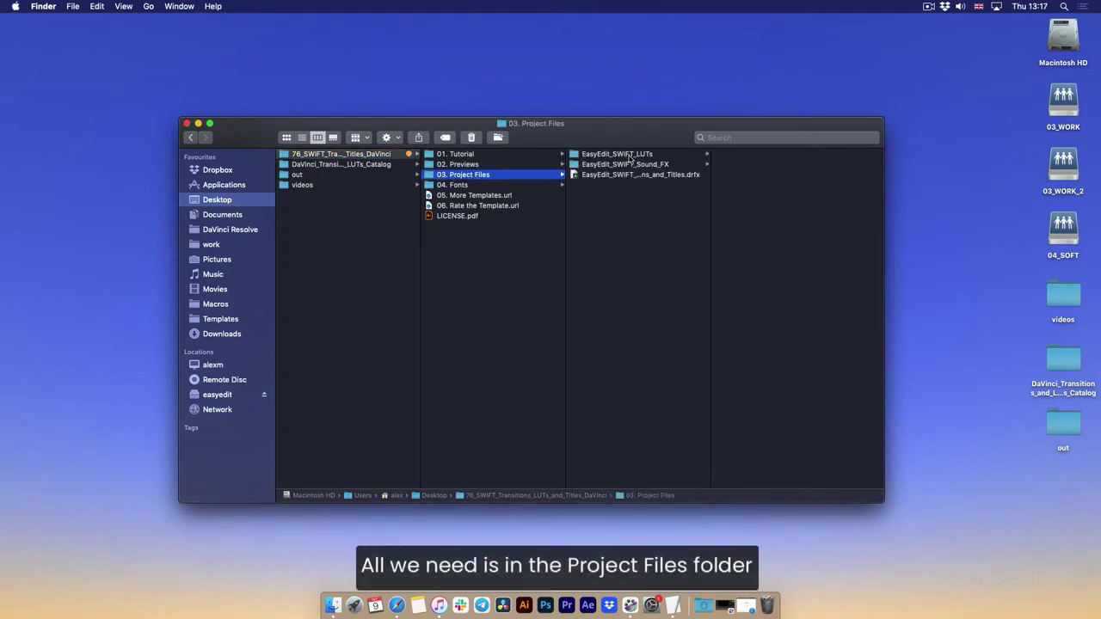
pyautogui.click(666, 156)
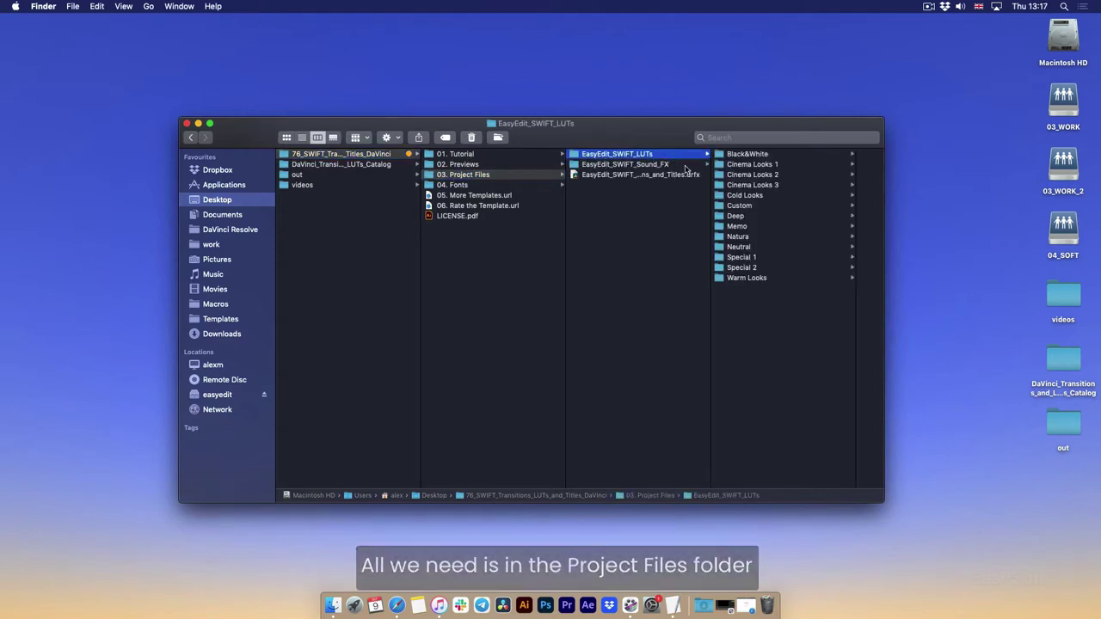
pyautogui.click(677, 165)
pyautogui.click(686, 178)
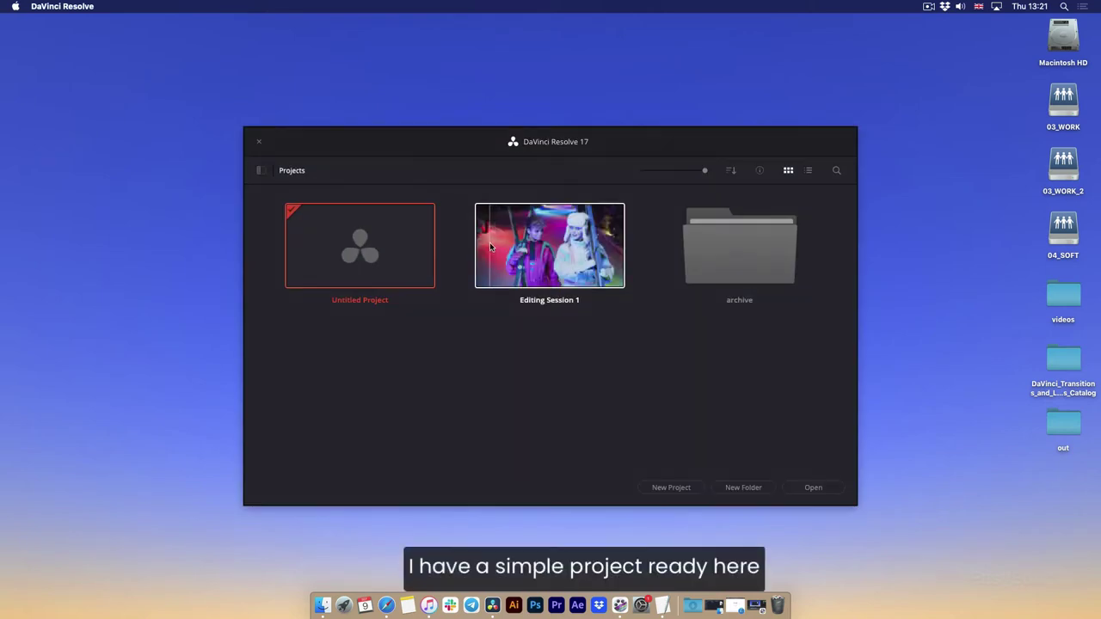
# Step: Open the Editing Session 1 project and switch to the Fusion page
pyautogui.click(516, 239)
pyautogui.doubleClick(517, 238)
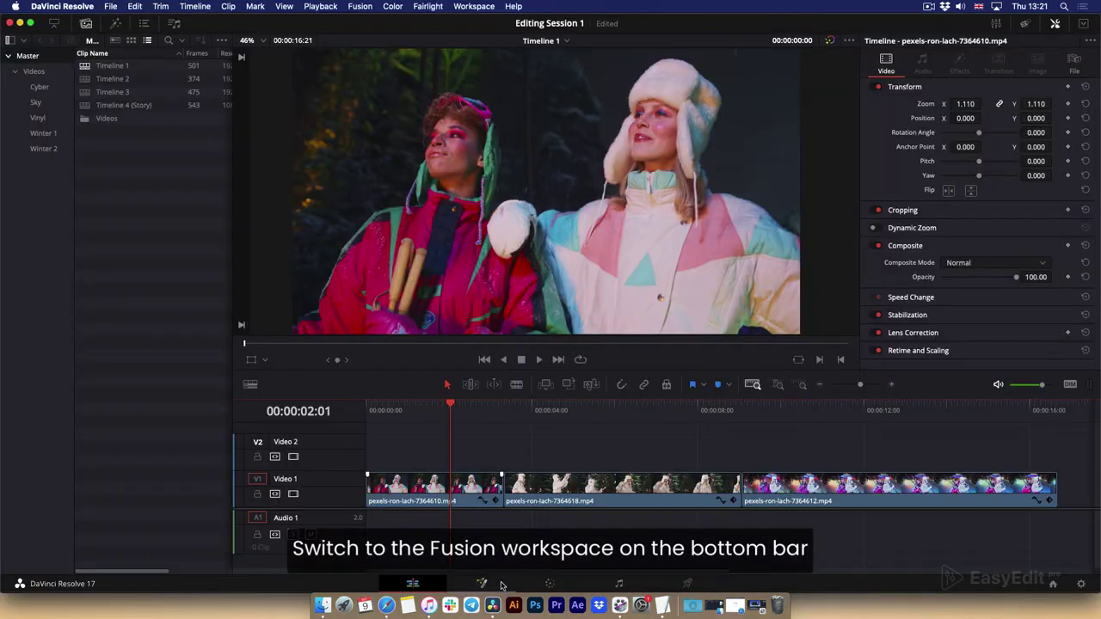
pyautogui.click(483, 585)
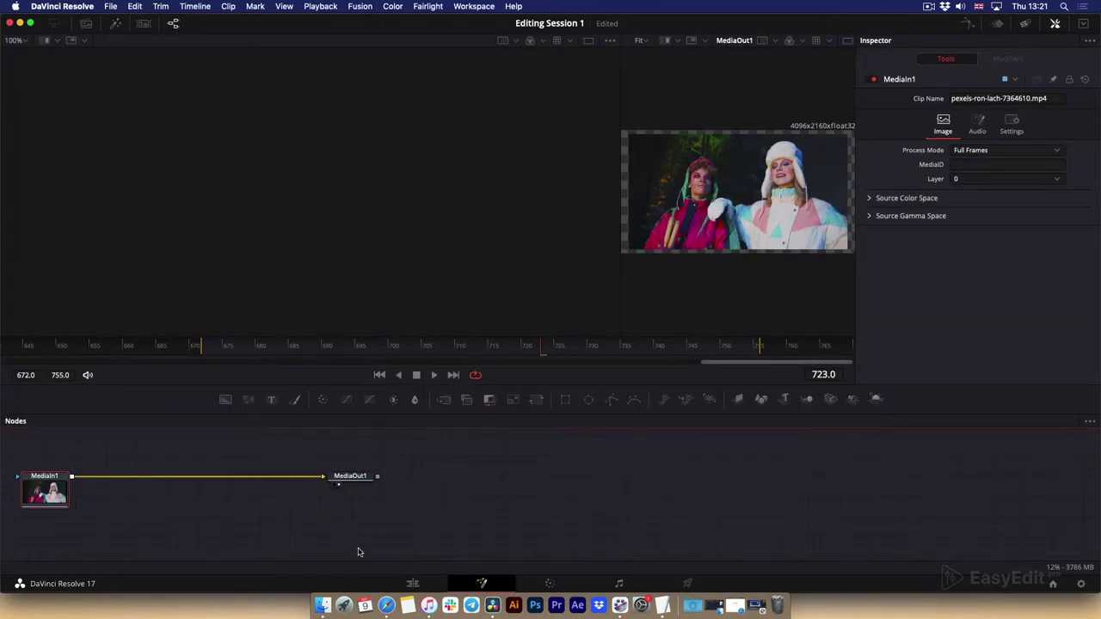
# Step: Install the EasyEdit_SWIFT_Transitions_and_Titles .drfx bundle from Finder, then return to the Edit page
pyautogui.click(323, 605)
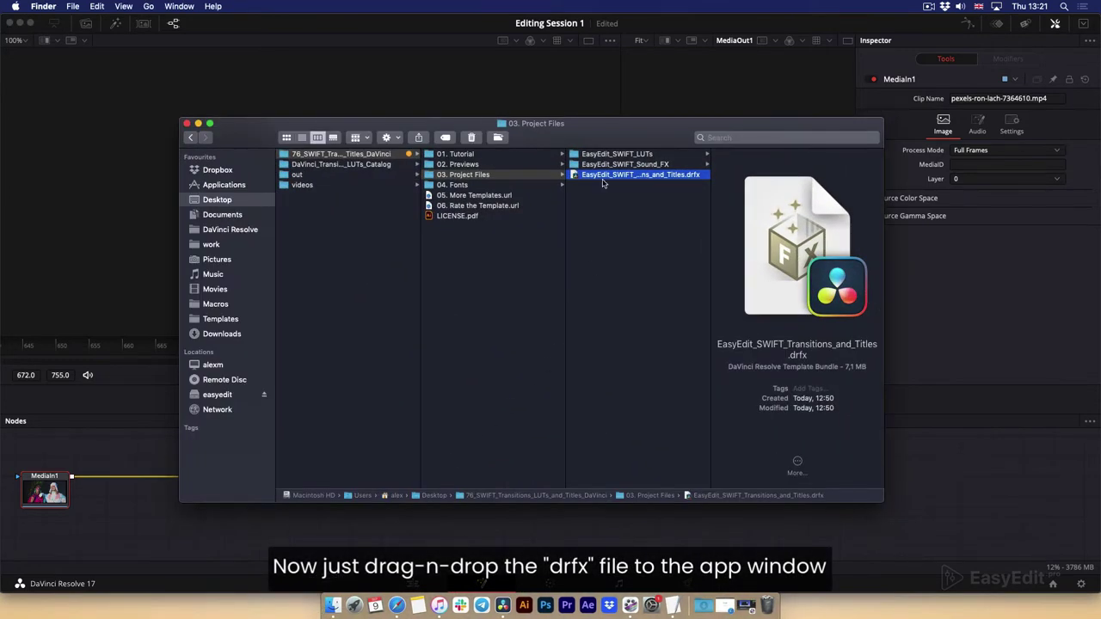
pyautogui.moveTo(588, 144); pyautogui.dragTo(518, 506)
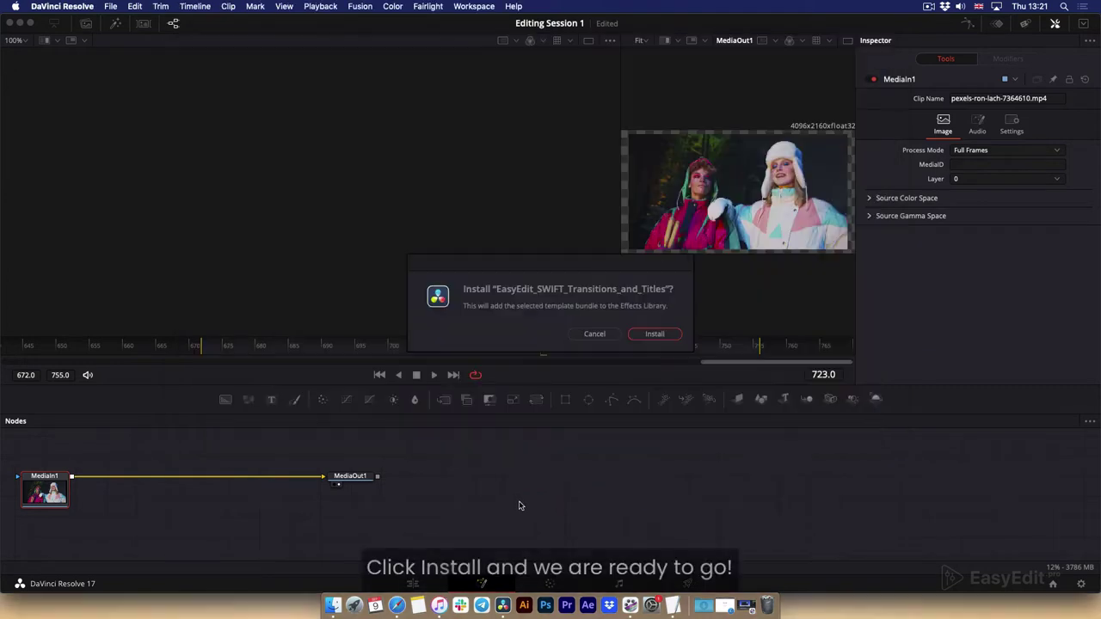
pyautogui.click(654, 335)
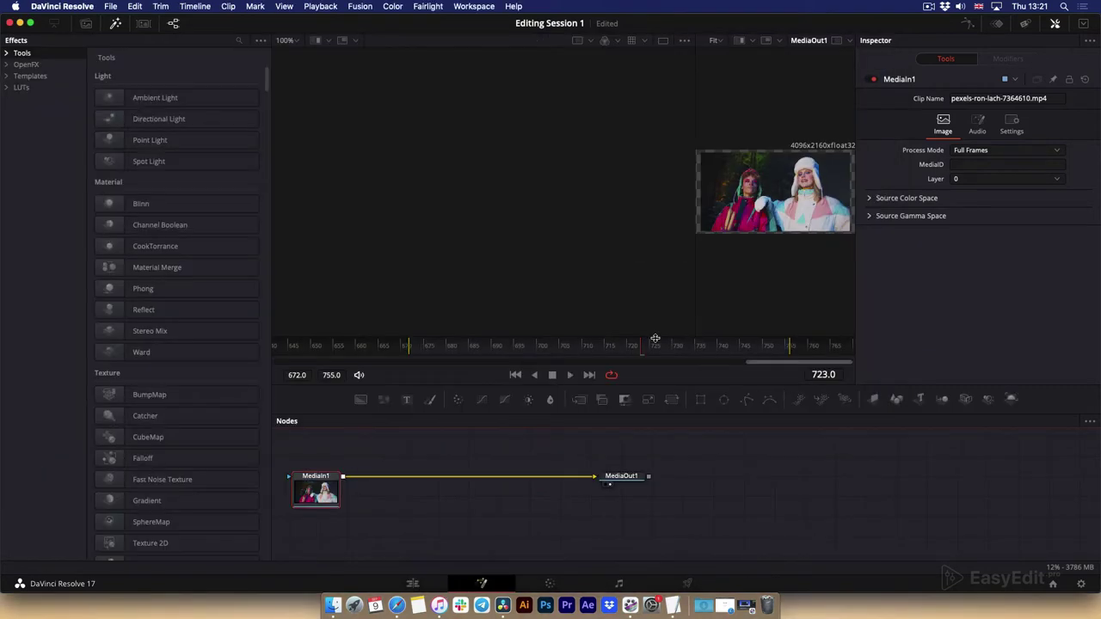
pyautogui.click(412, 583)
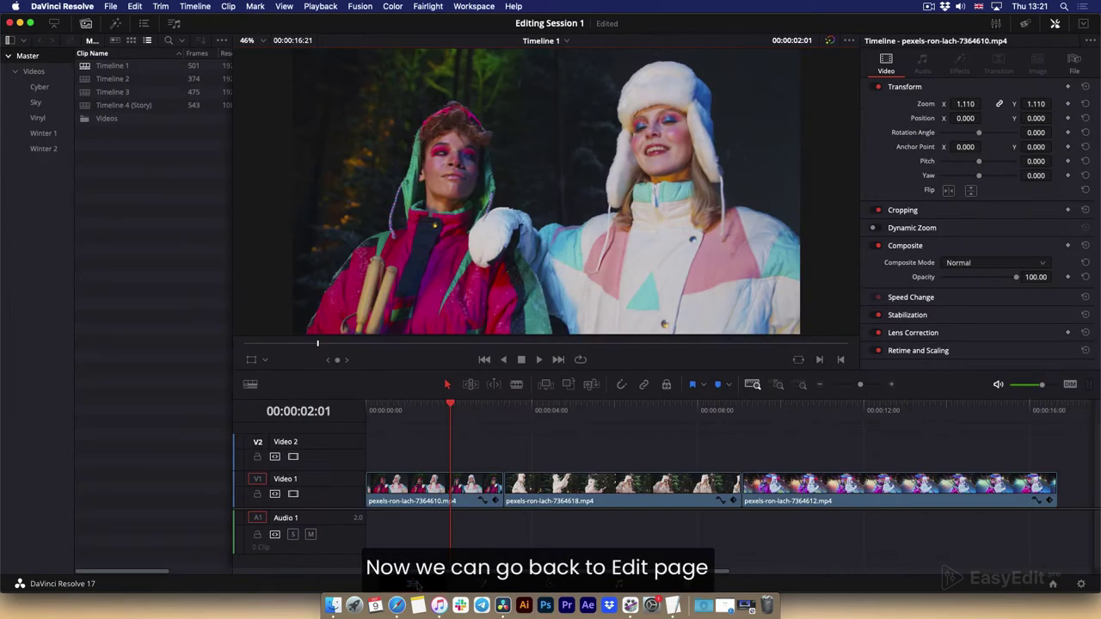
# Step: Show the Effects Library without the Media Pool, search 'SW', and scroll through the SWIFT transitions
pyautogui.click(116, 23)
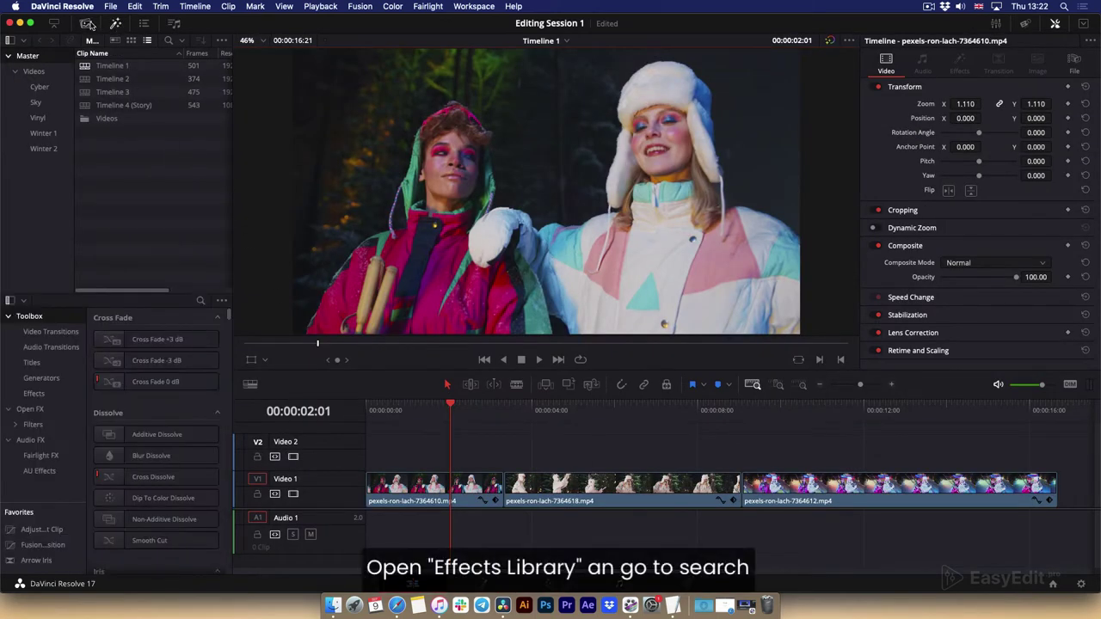
pyautogui.click(86, 23)
pyautogui.click(199, 42)
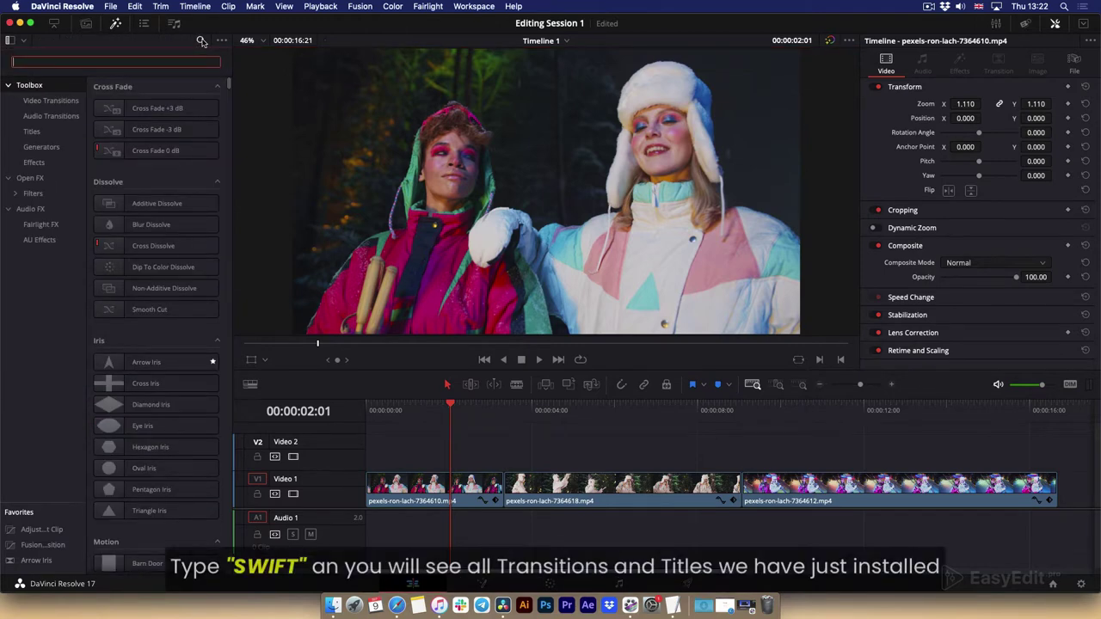
pyautogui.write('SWIFT')
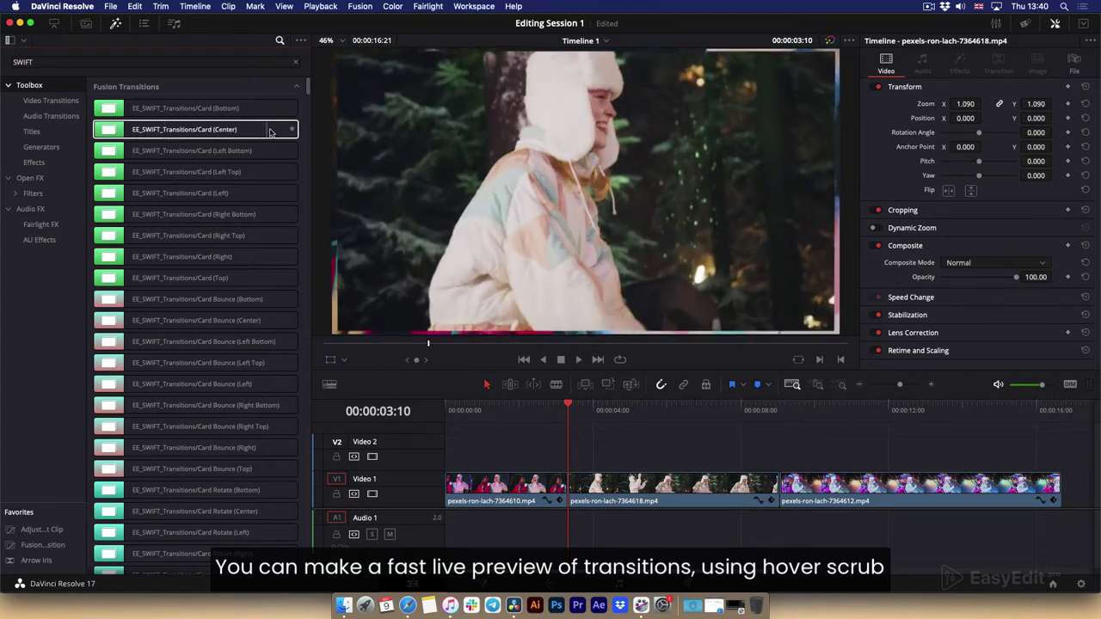
pyautogui.scroll(-10, 258, 146)
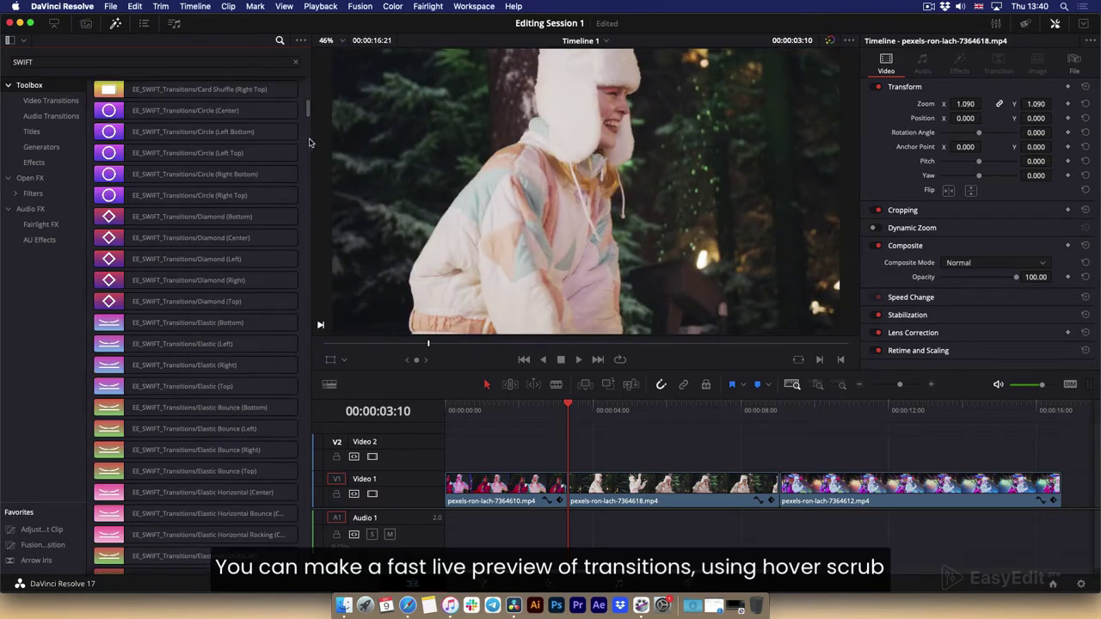
pyautogui.scroll(-15, 292, 167)
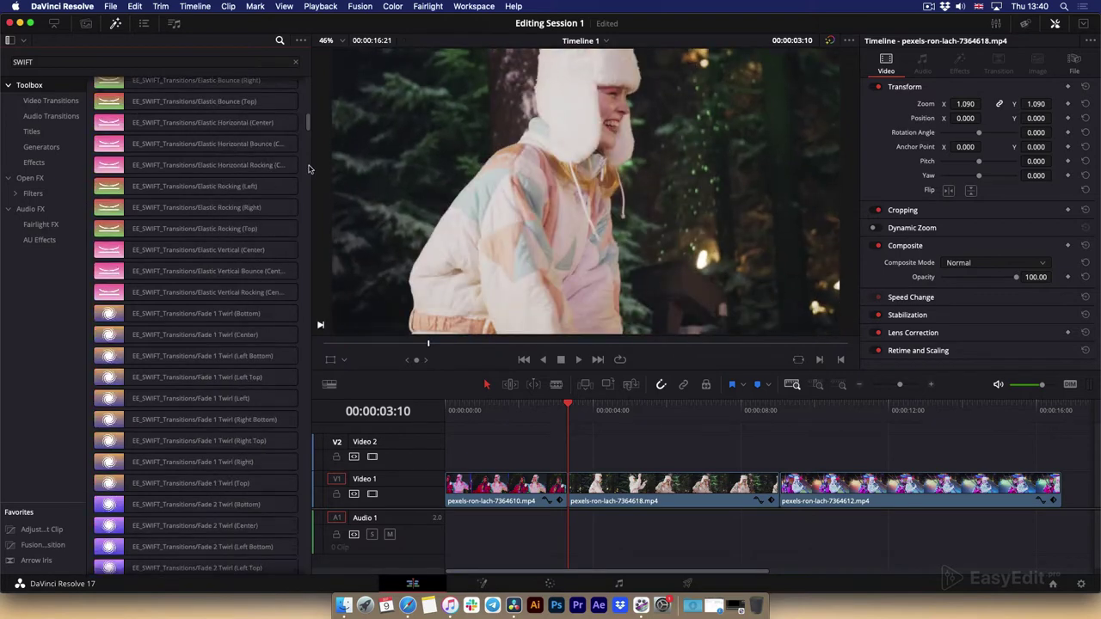
pyautogui.scroll(-10, 303, 175)
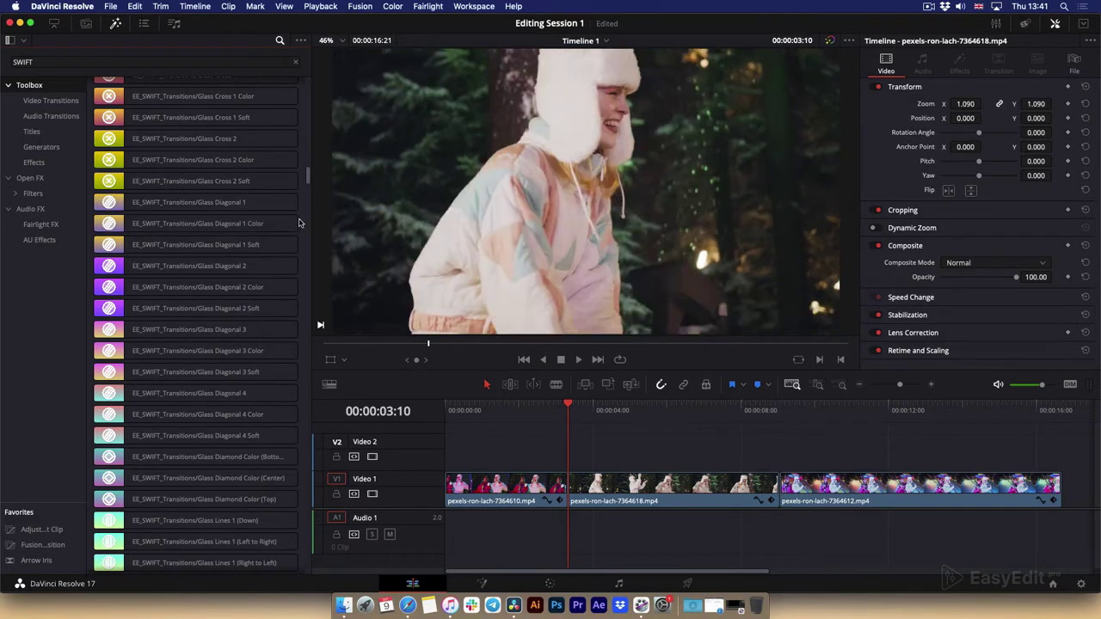
# Step: Place Glass Diagonal 1 Color on the first cut with blue shapes and Lines Width 0.252, then play it
pyautogui.moveTo(285, 222); pyautogui.dragTo(593, 484)
pyautogui.click(581, 485)
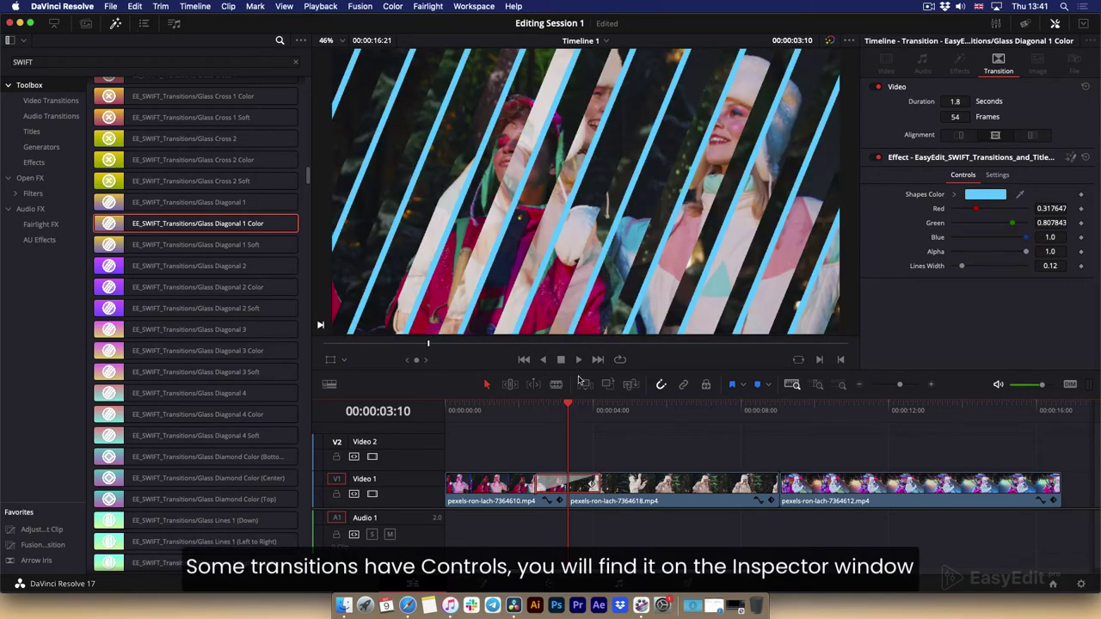
pyautogui.click(986, 196)
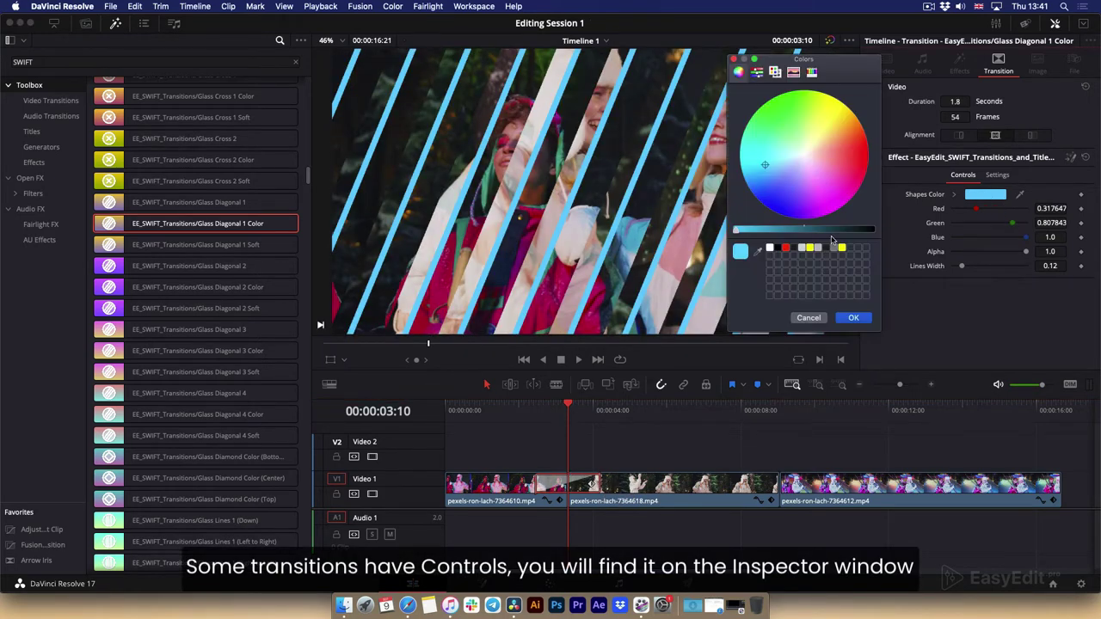
pyautogui.click(854, 318)
pyautogui.moveTo(962, 266); pyautogui.dragTo(972, 269)
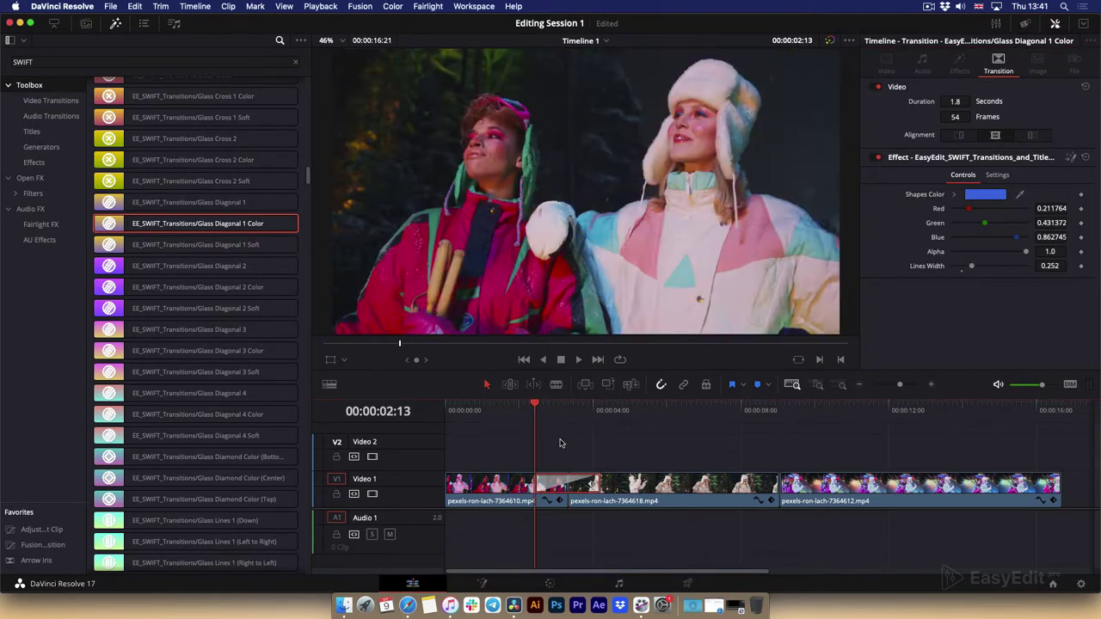
pyautogui.press('space')
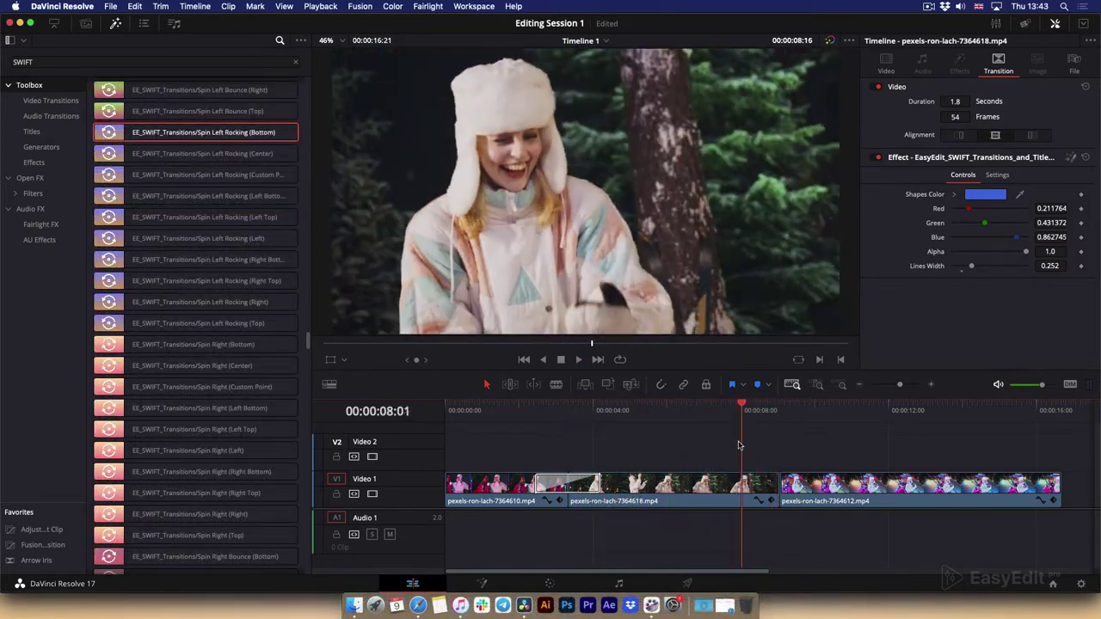
# Step: Drop Spin Left Rocking (Bottom) onto the cut between clips two and three and play it back
pyautogui.click(738, 444)
pyautogui.moveTo(109, 135)
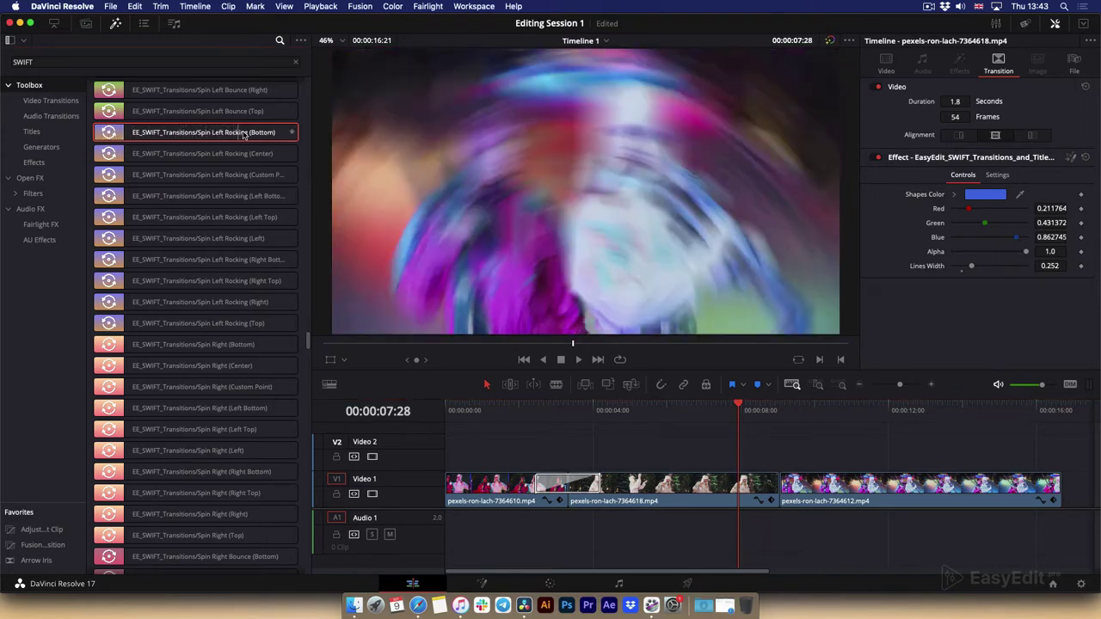
pyautogui.moveTo(217, 131); pyautogui.dragTo(804, 484)
pyautogui.press('space')
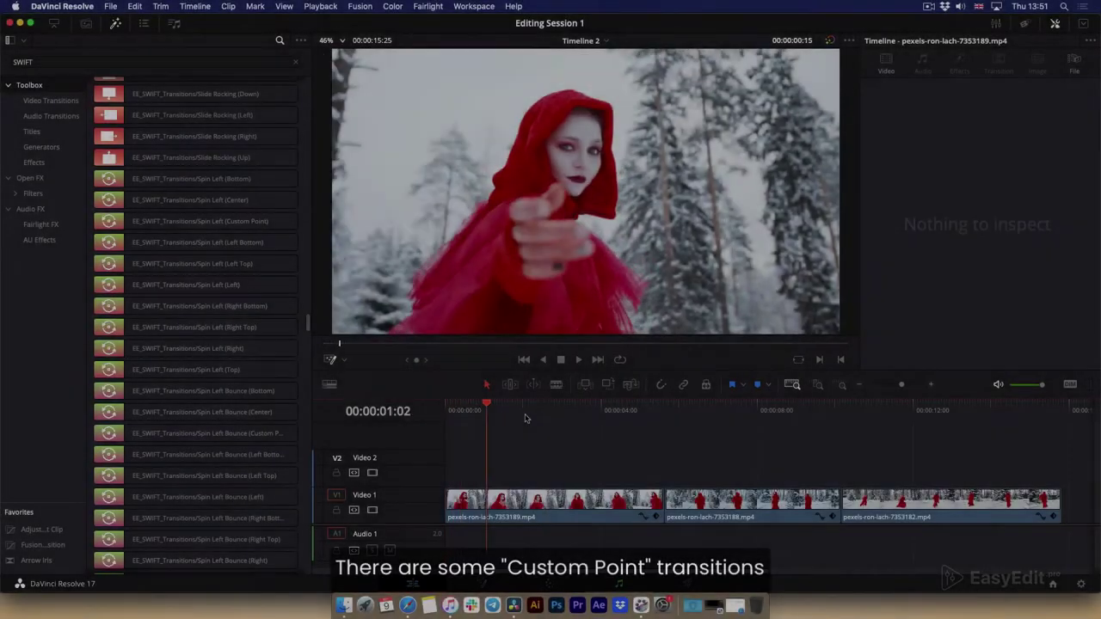
# Step: Scrub Timeline 2 and place Spin Left (Custom Point) on its first cut
pyautogui.moveTo(487, 426); pyautogui.dragTo(691, 442)
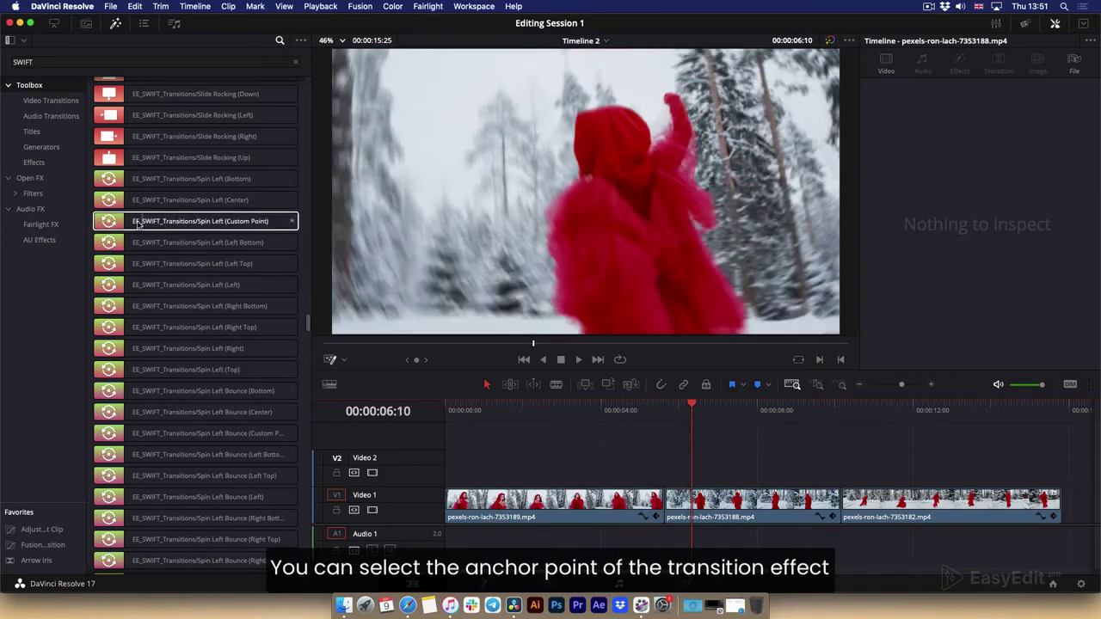
pyautogui.moveTo(175, 227); pyautogui.dragTo(691, 499)
pyautogui.click(673, 504)
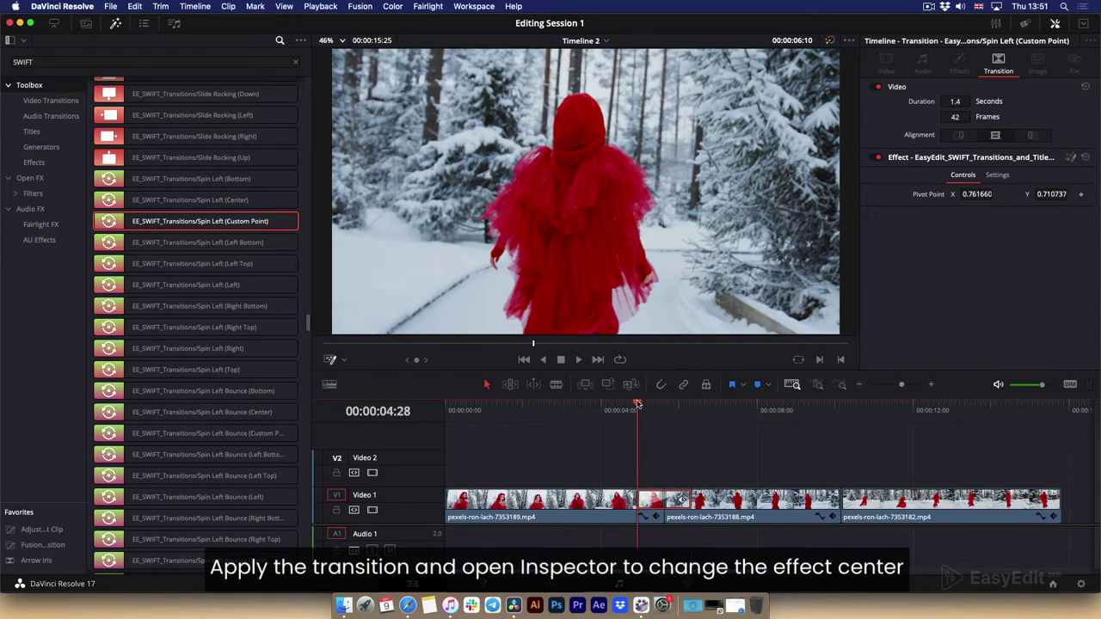
# Step: Preview the spin, then lower the Pivot Point X to about 0.54, keeping Y near 0.71
pyautogui.press('space')
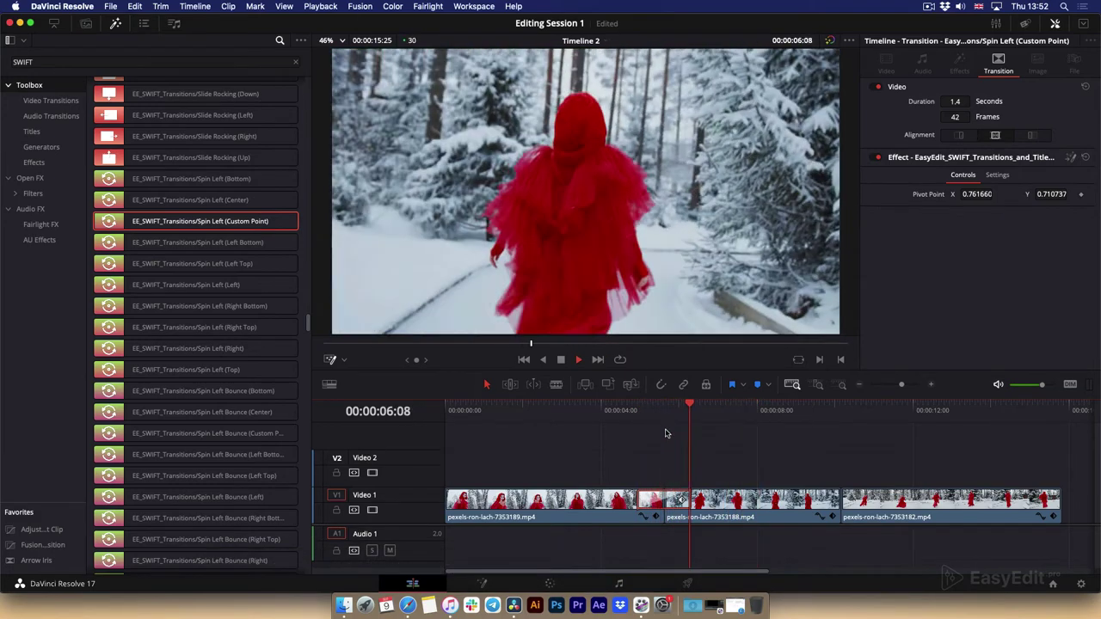
pyautogui.press('space')
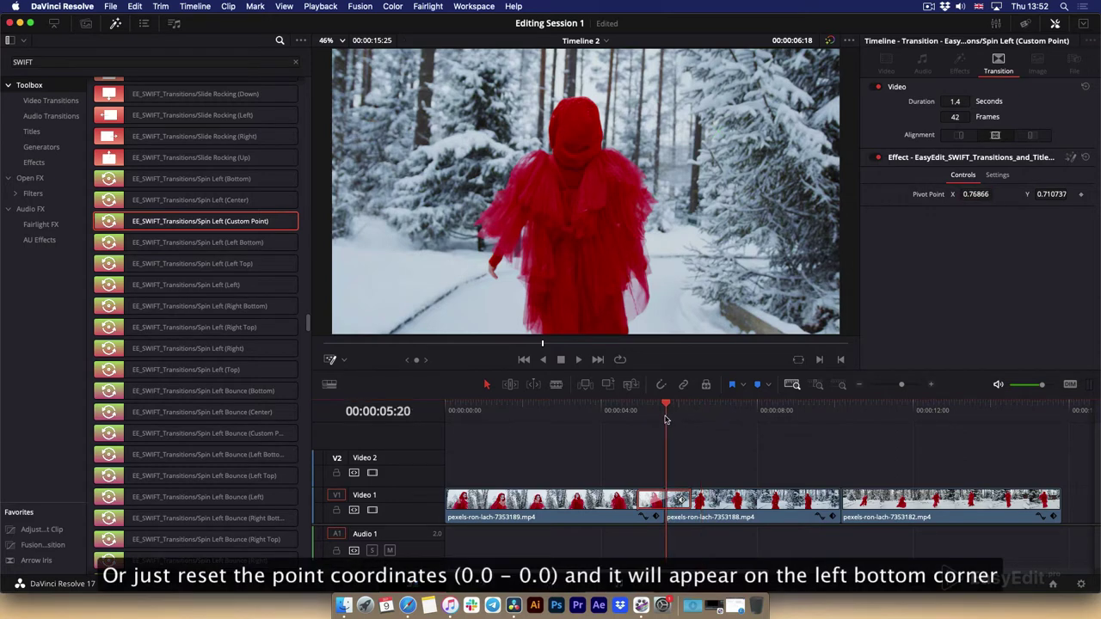
pyautogui.moveTo(975, 191); pyautogui.dragTo(977, 196)
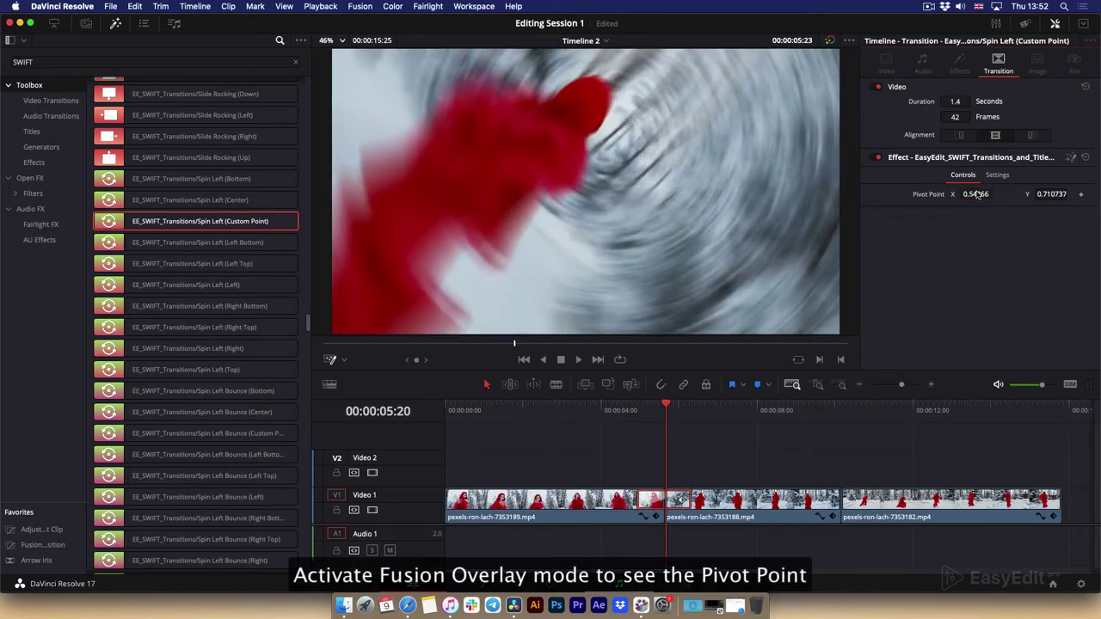
# Step: Turn on the Fusion Overlay in the viewer and drag the spin pivot down and right
pyautogui.click(342, 360)
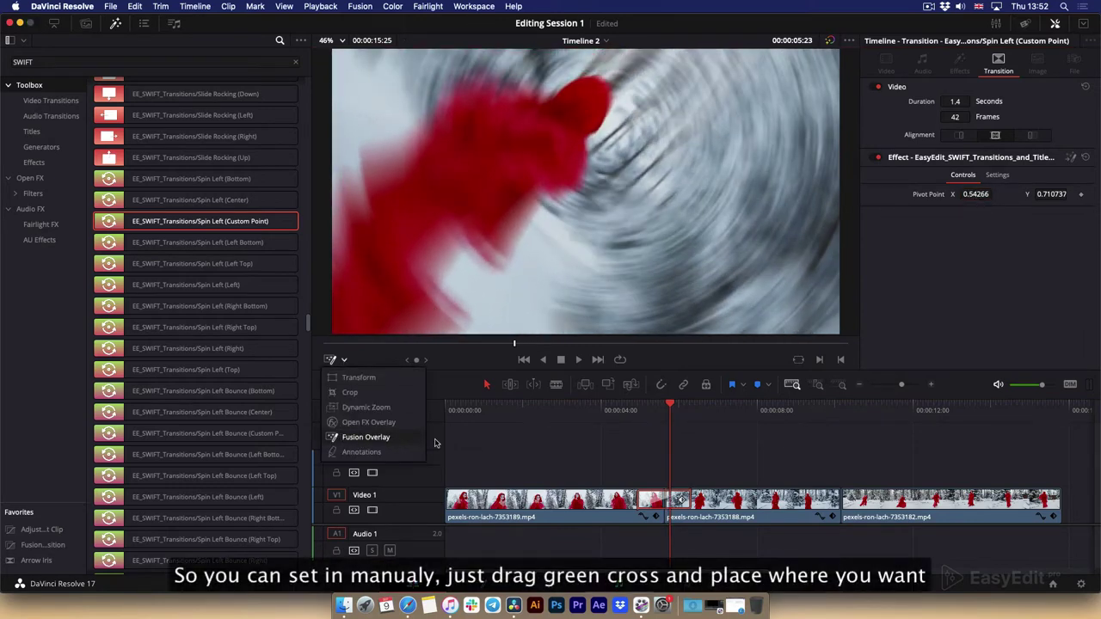
pyautogui.click(351, 441)
pyautogui.scroll(5, 612, 116)
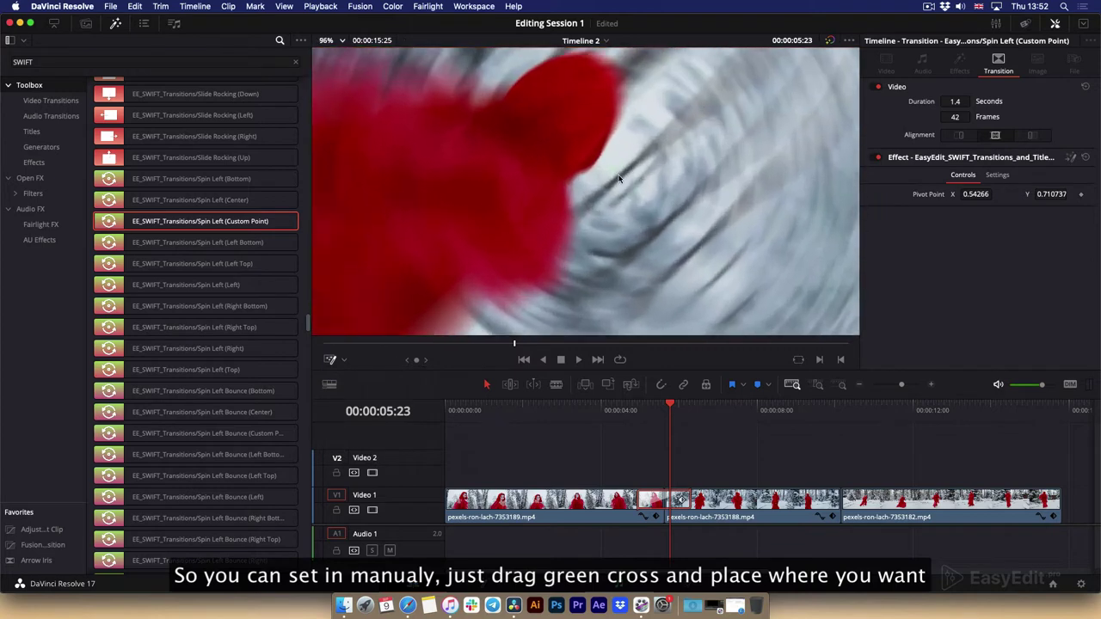
pyautogui.moveTo(629, 161); pyautogui.dragTo(730, 246)
pyautogui.scroll(-5, 730, 246)
pyautogui.scroll(1, 646, 206)
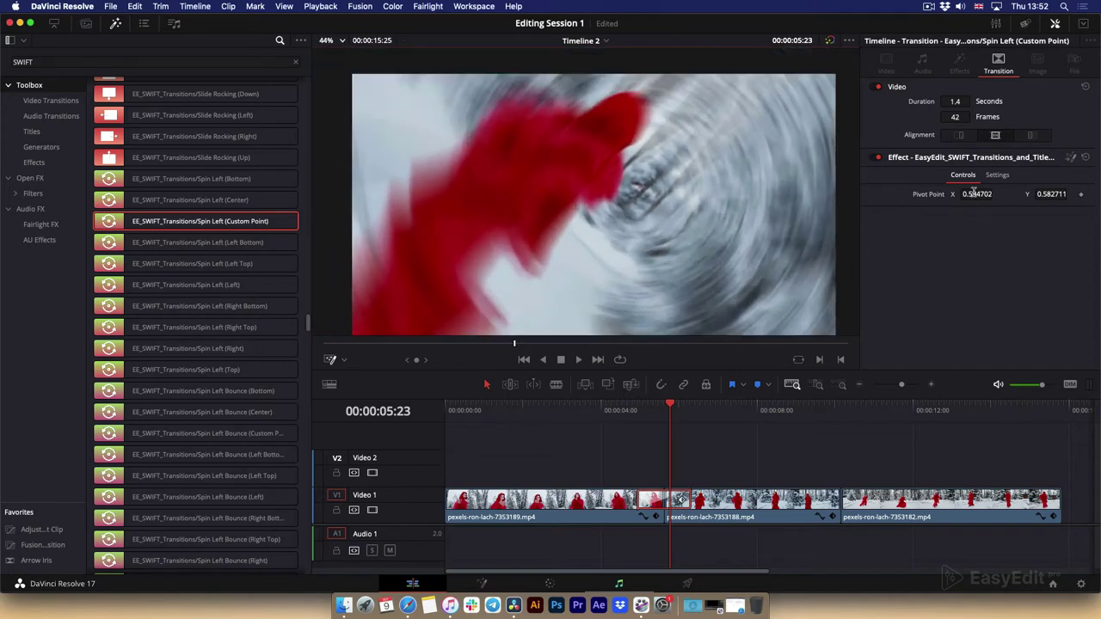
# Step: Settle the spin pivot at about 0.49, 0.66 and preview the spin around it
pyautogui.press('Return')
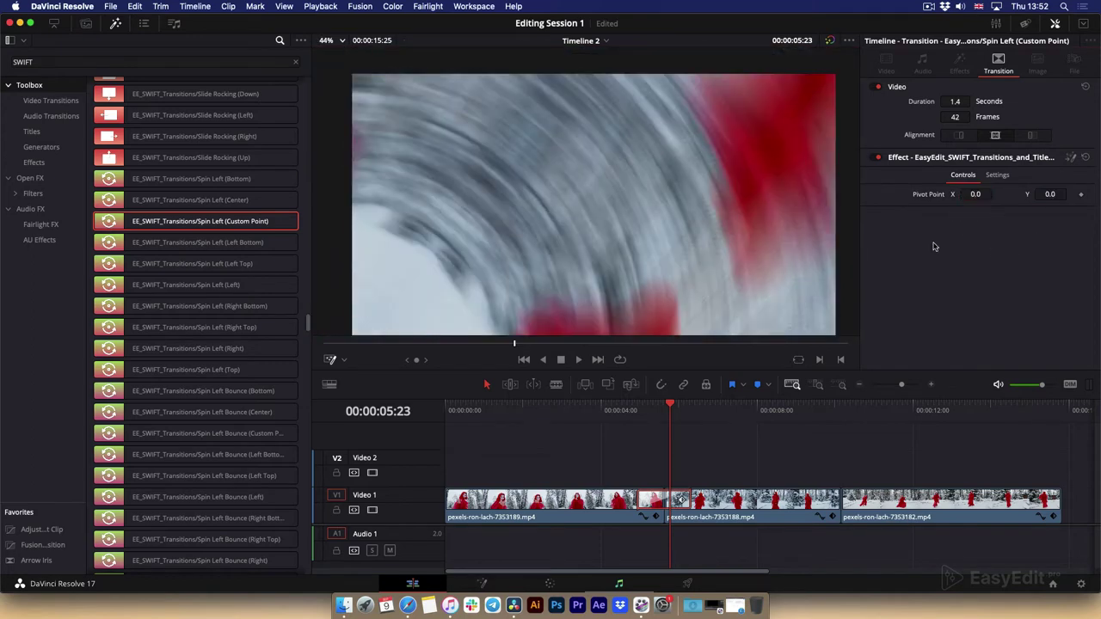
pyautogui.scroll(2, 394, 312)
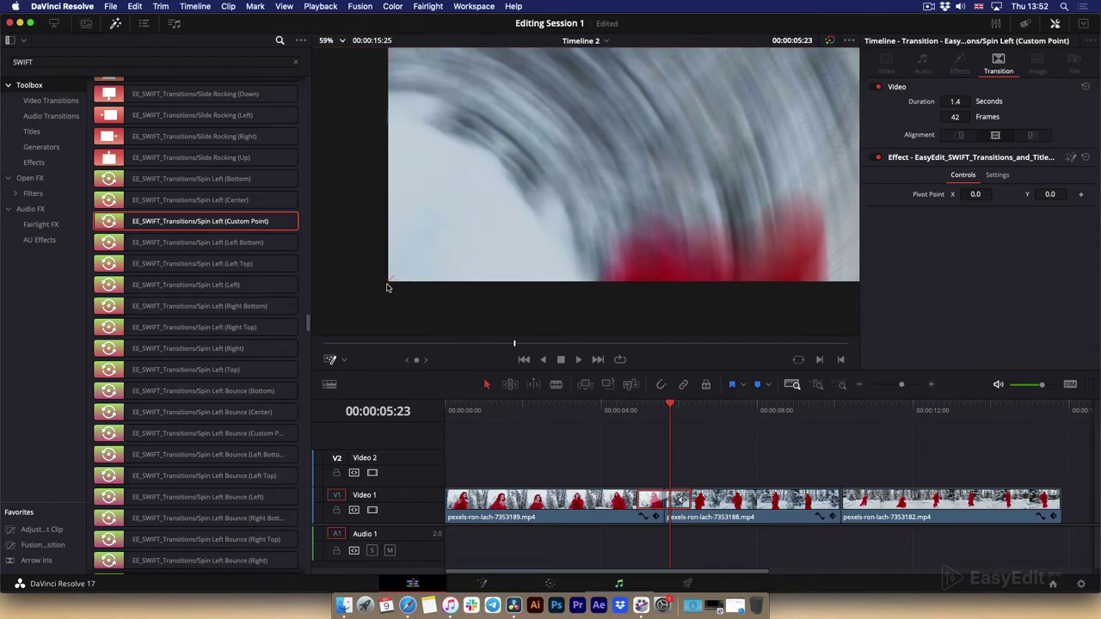
pyautogui.click(681, 136)
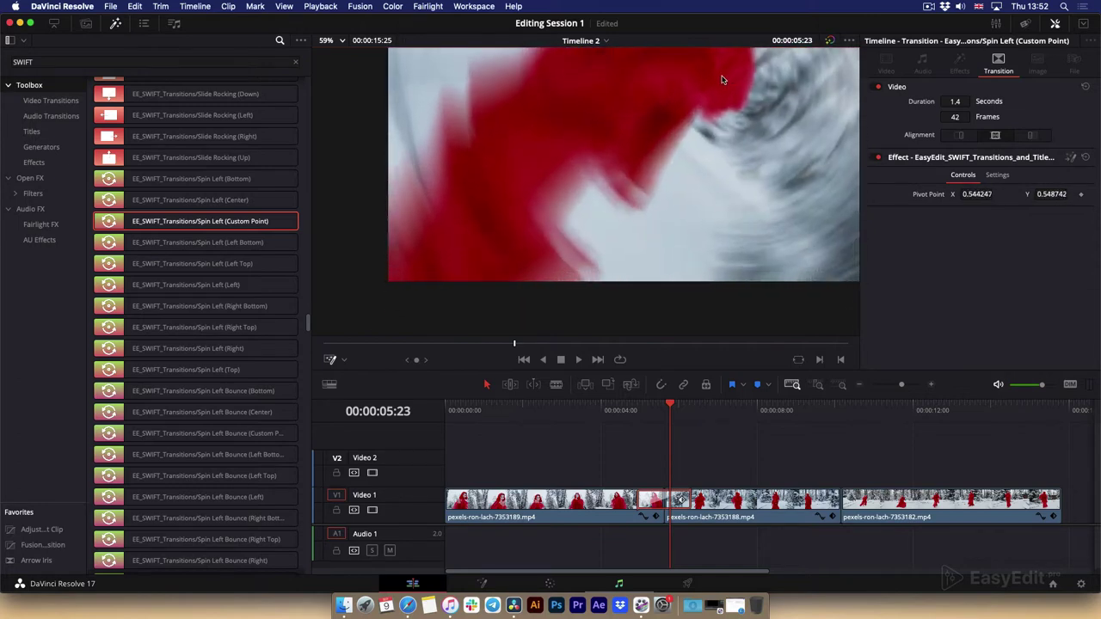
pyautogui.scroll(-2, 713, 115)
pyautogui.click(712, 114)
pyautogui.scroll(1, 713, 114)
pyautogui.scroll(-1, 611, 200)
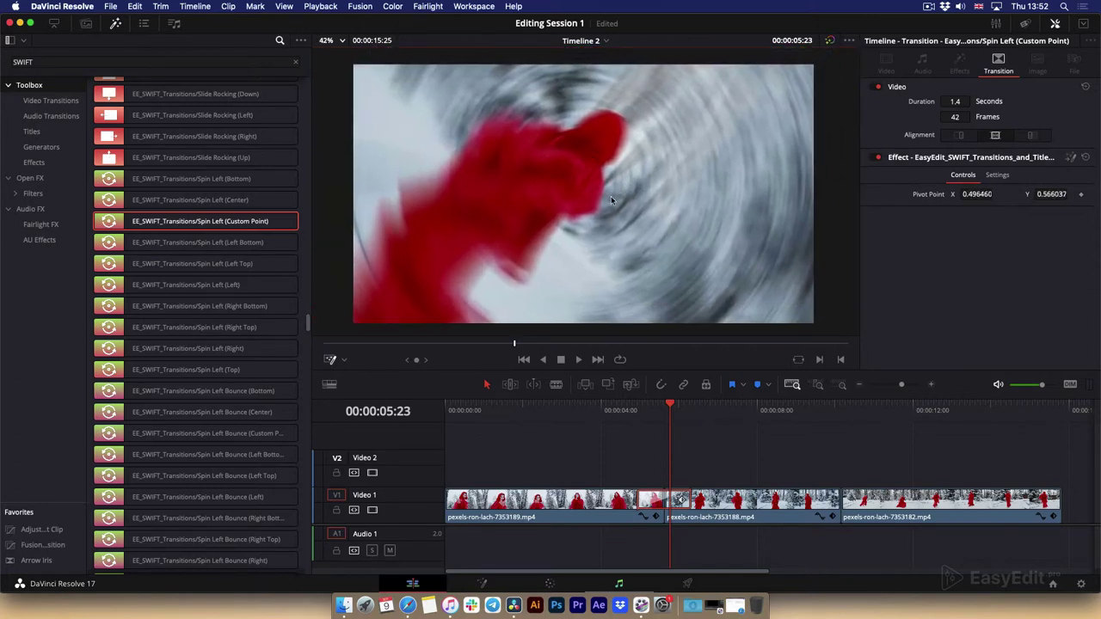
pyautogui.click(583, 155)
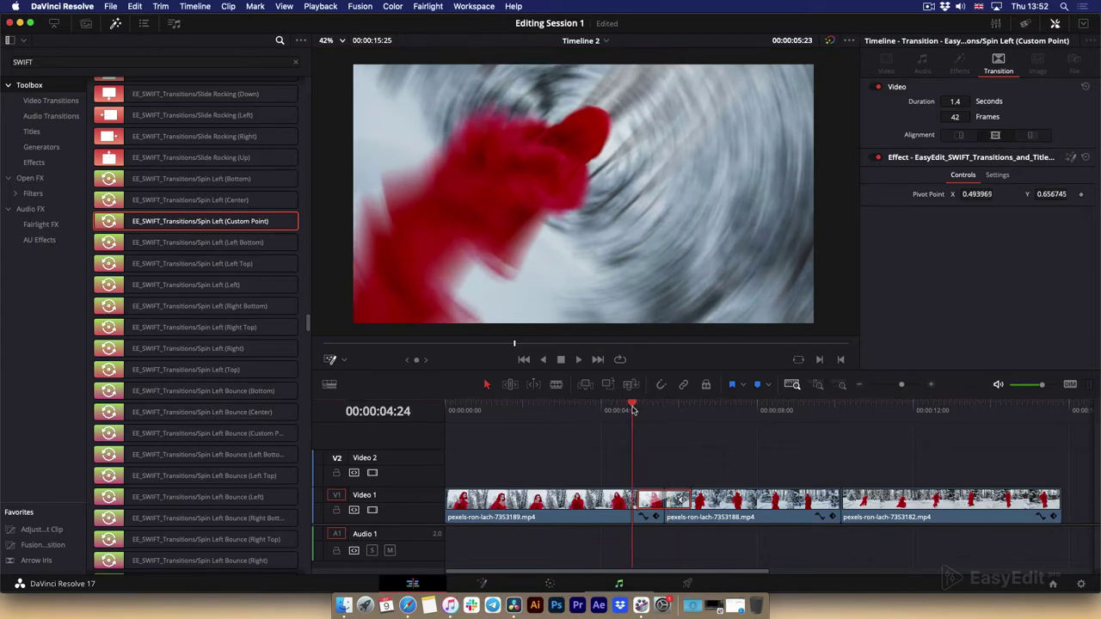
pyautogui.press('space')
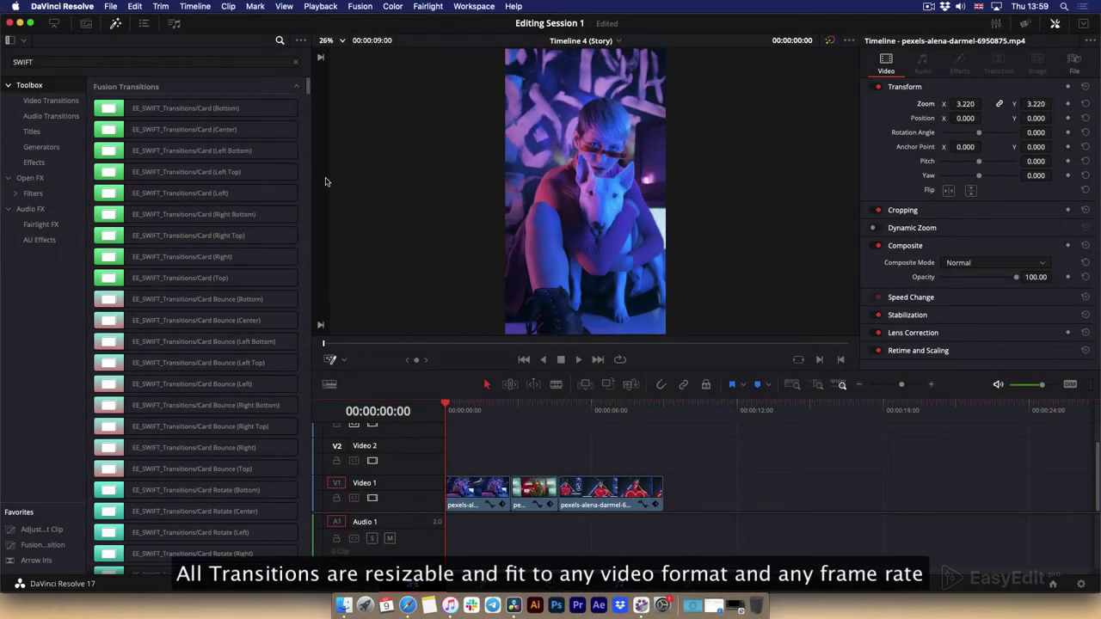
# Step: Play Timeline 4 (Story) and drop Glitch 01 between its first two clips
pyautogui.moveTo(307, 86); pyautogui.dragTo(312, 209)
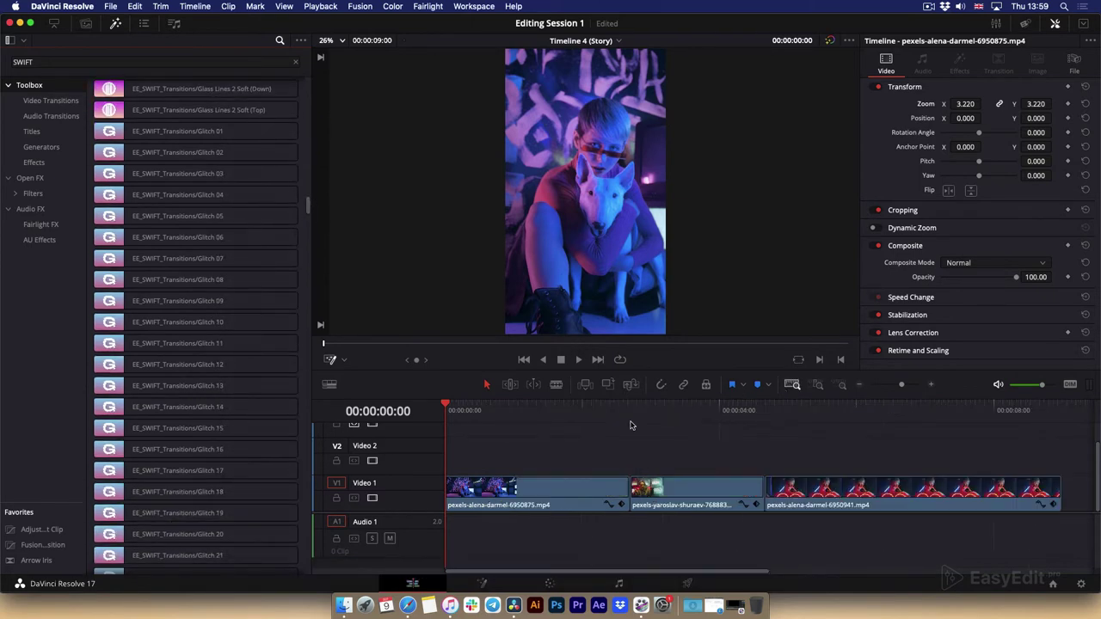
pyautogui.click(529, 413)
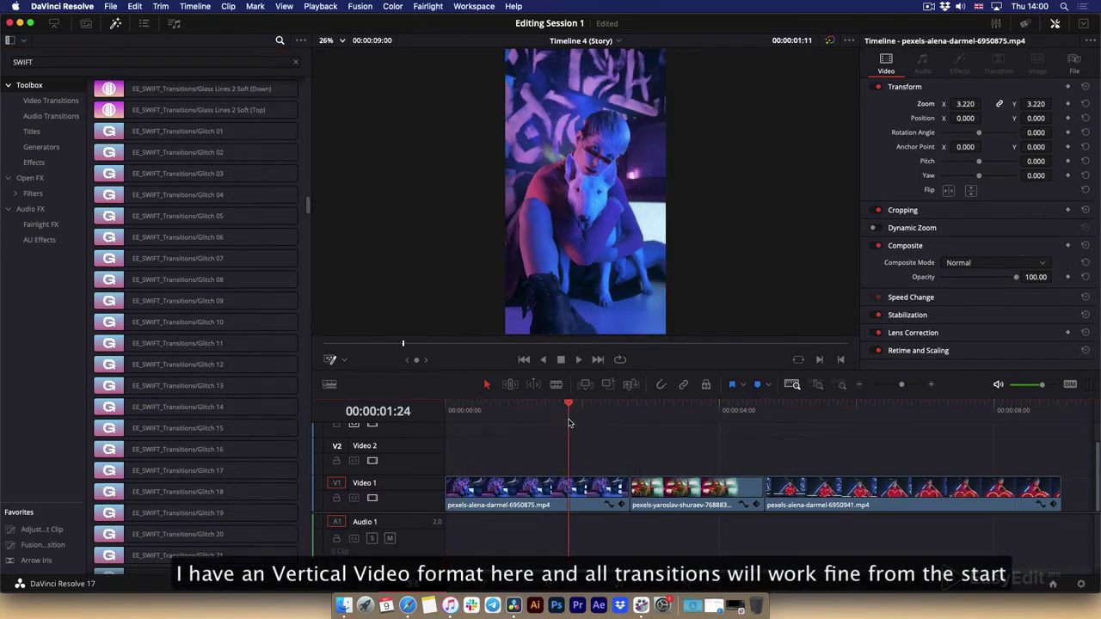
pyautogui.press('space')
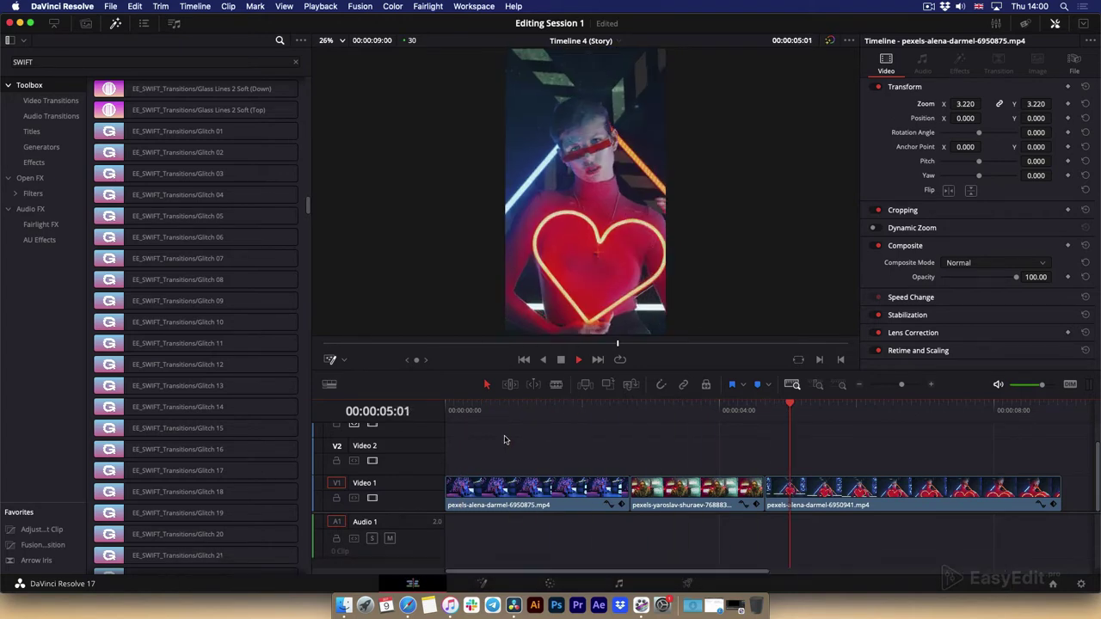
pyautogui.press('space')
pyautogui.moveTo(177, 130); pyautogui.dragTo(627, 478)
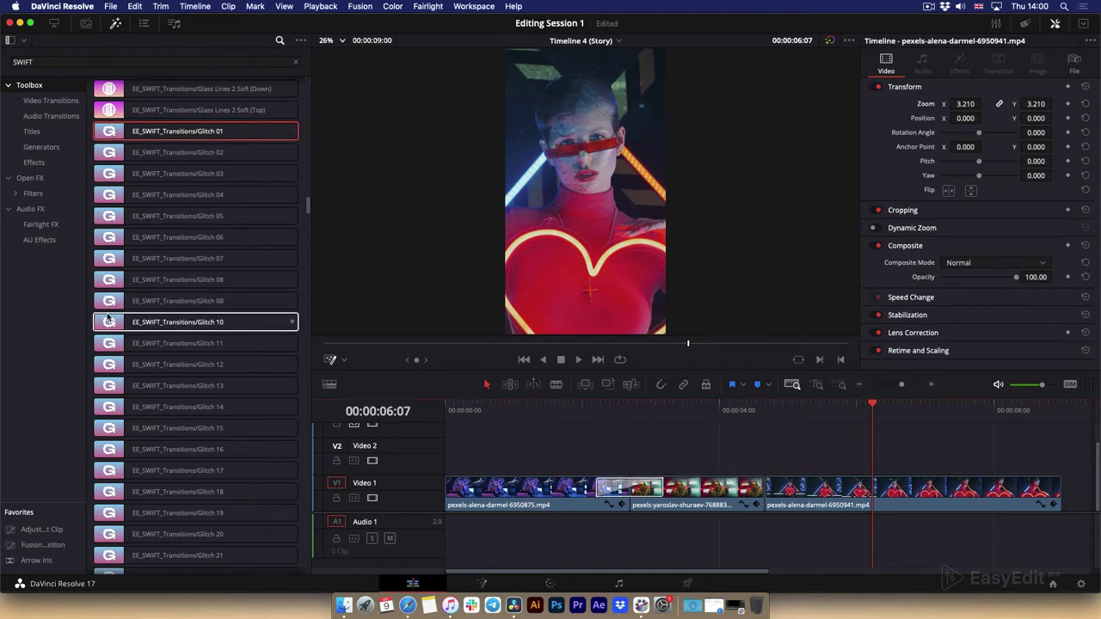
pyautogui.scroll(-10, 137, 292)
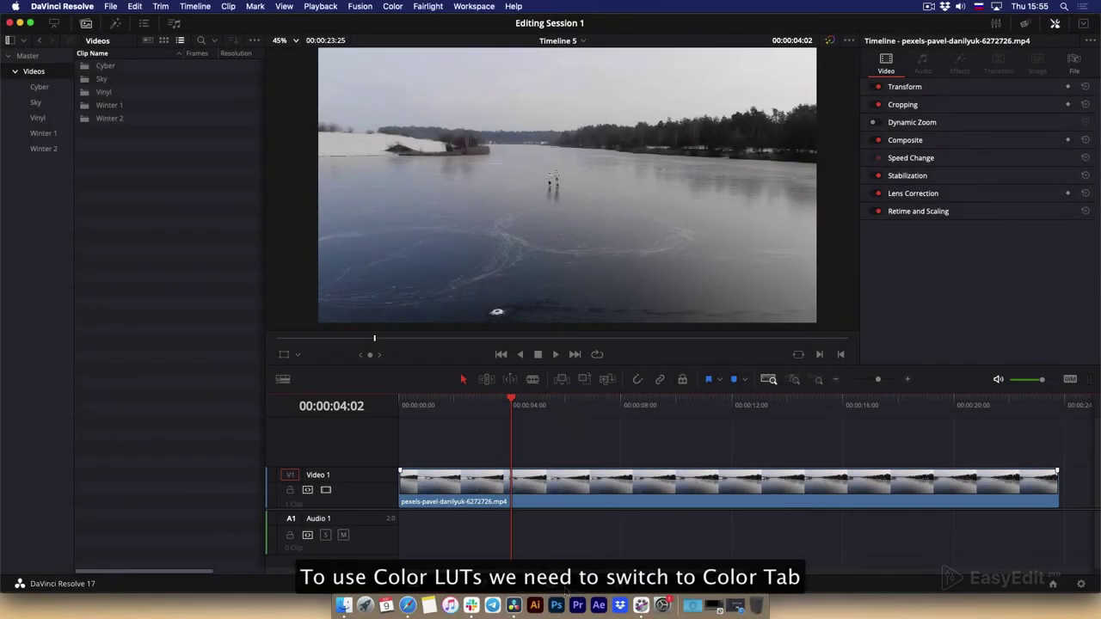
# Step: Switch to the Color page, toggle the LUT browser, and right-click the ACES LUT folder
pyautogui.click(565, 593)
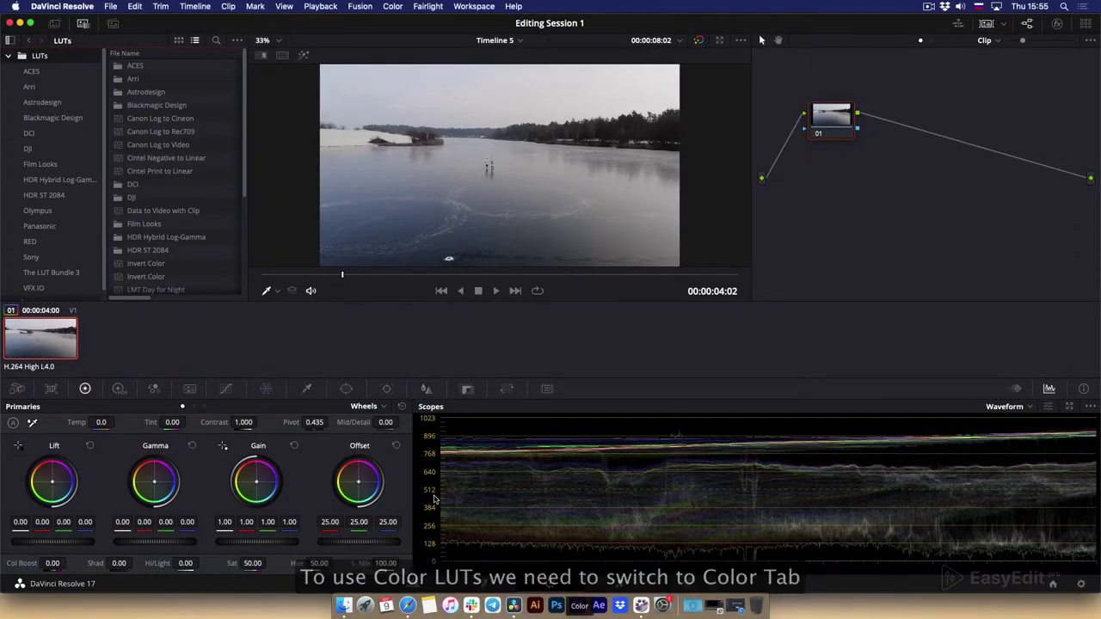
pyautogui.click(84, 24)
pyautogui.click(83, 24)
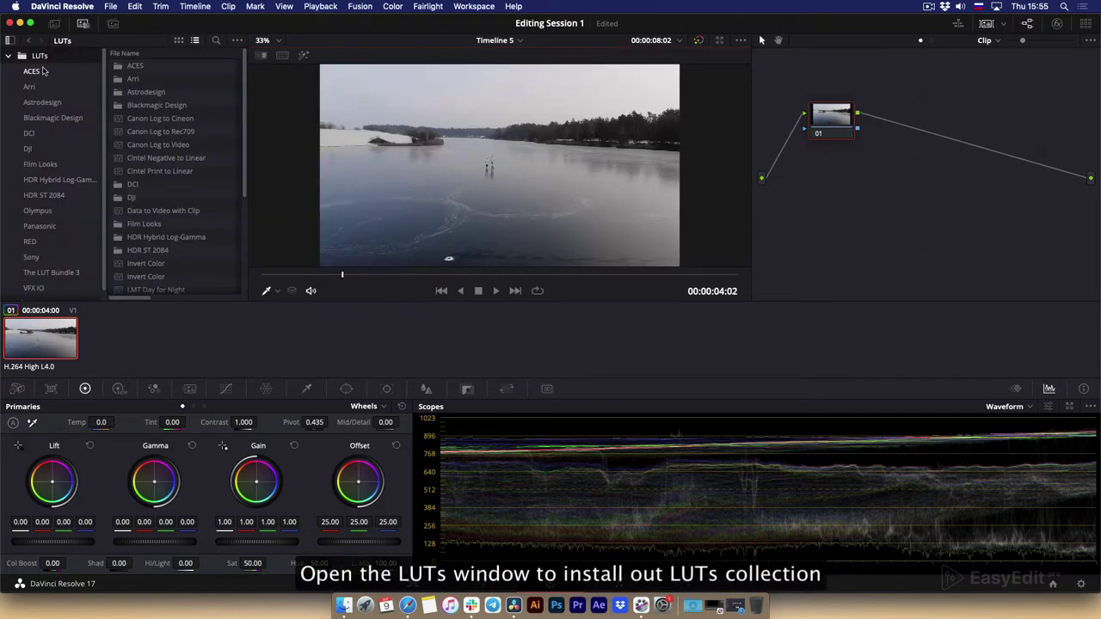
pyautogui.rightClick(49, 73)
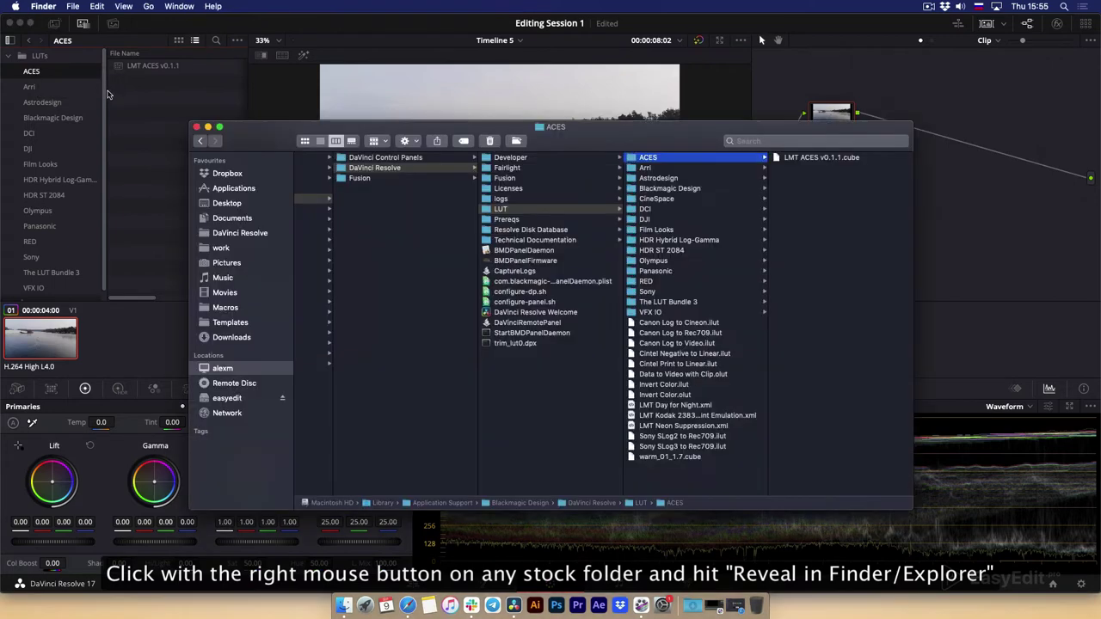
# Step: In a new Finder tab, go to Desktop > 76_SWIFT_Transitions_LUTs_and_Titles_DaVinci > 03. Project Files > EasyEdit_SWIFT_LUTs
pyautogui.click(500, 210)
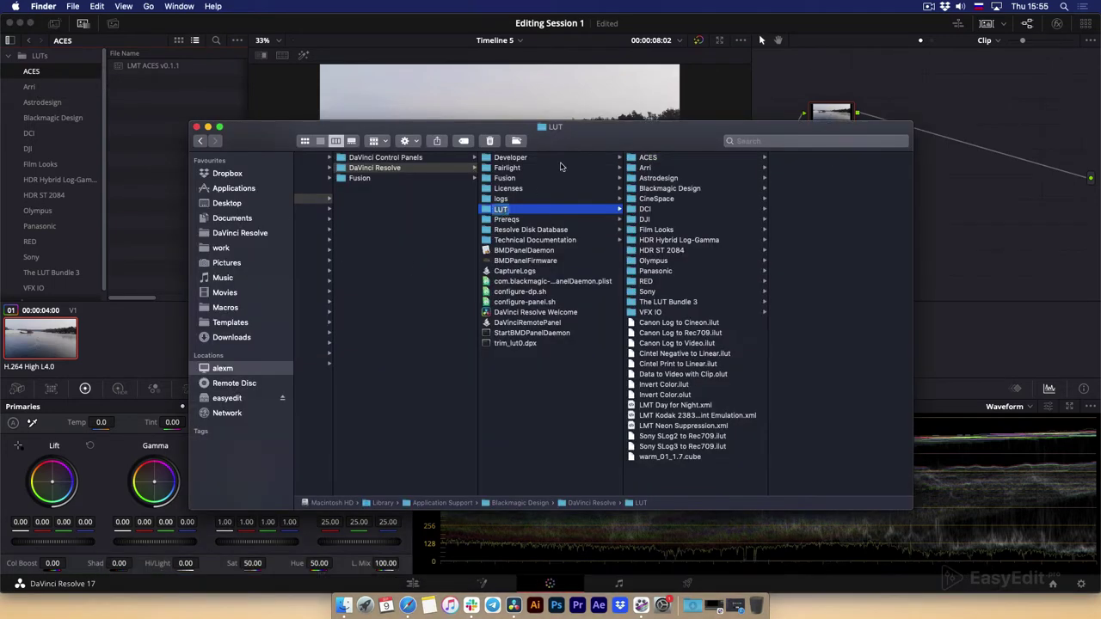
pyautogui.press('super+t')
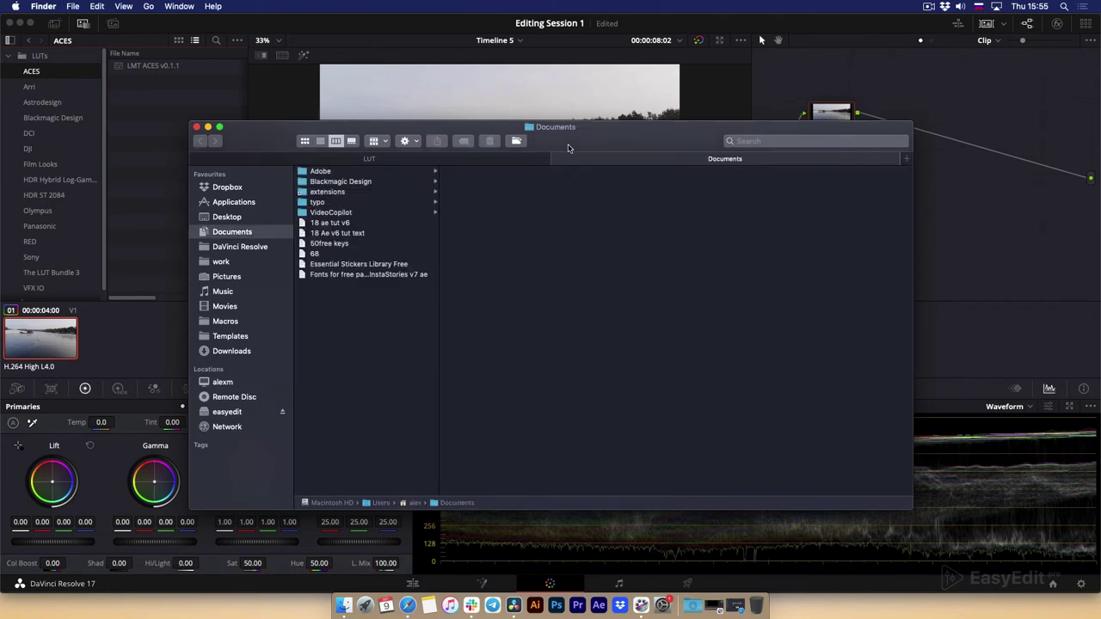
pyautogui.click(242, 219)
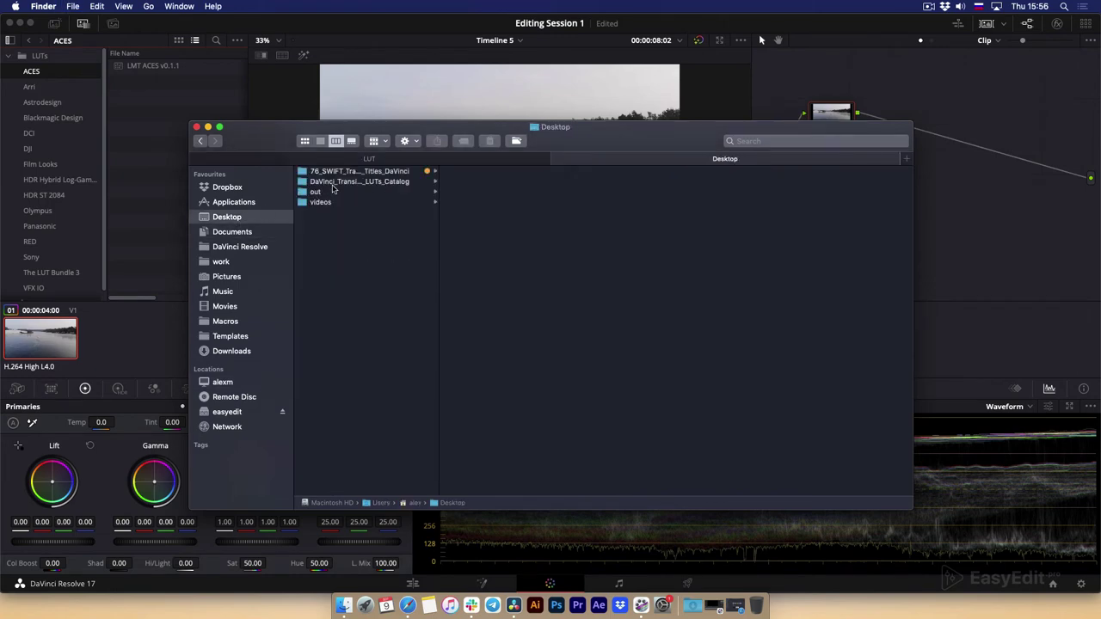
pyautogui.click(361, 174)
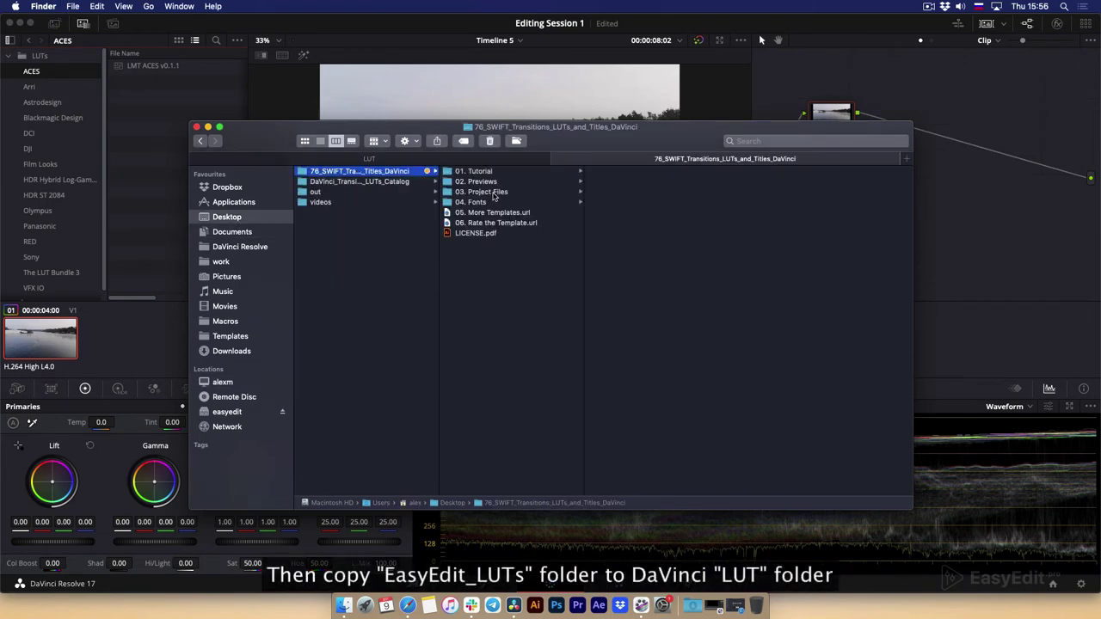
pyautogui.click(491, 193)
pyautogui.click(666, 173)
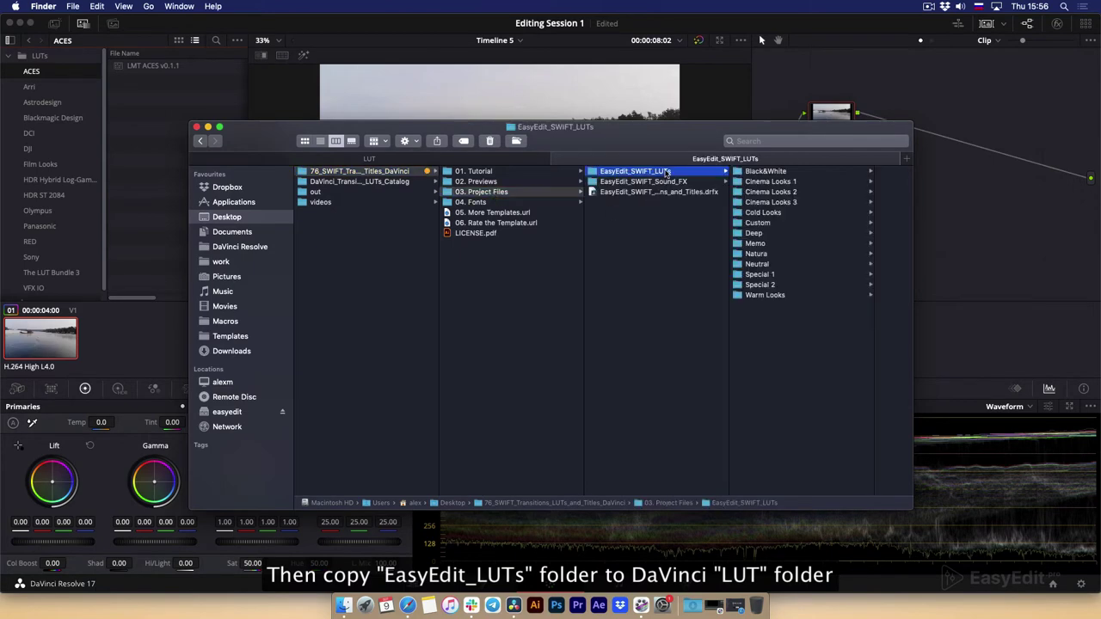
# Step: Copy EasyEdit_SWIFT_LUTs, paste it into Resolve's LUT folder, and check its subfolders
pyautogui.rightClick(655, 176)
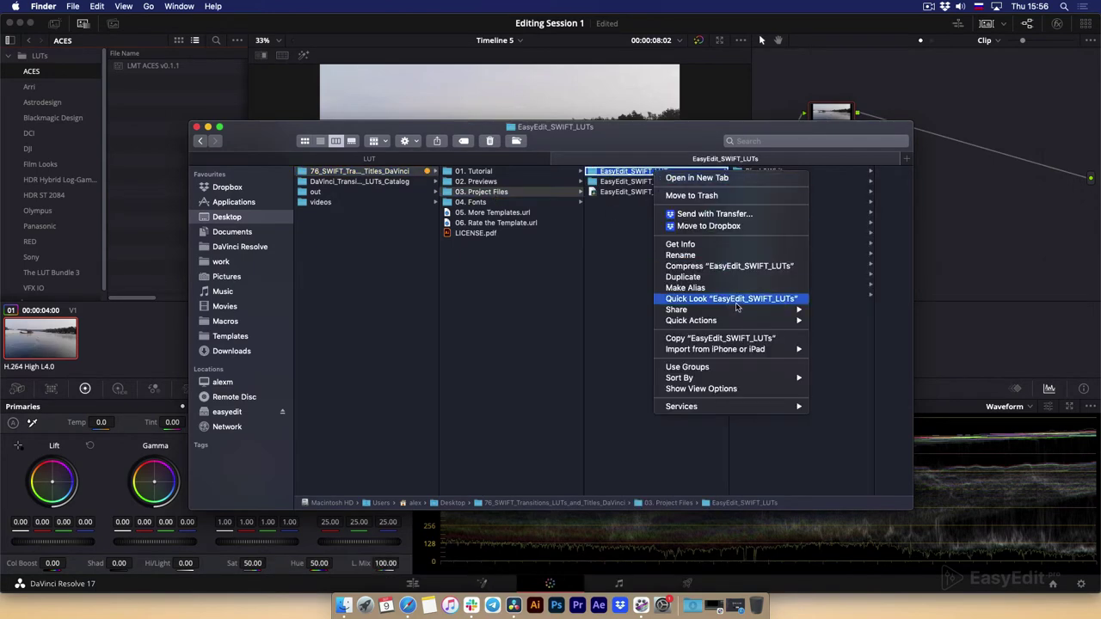
pyautogui.click(754, 343)
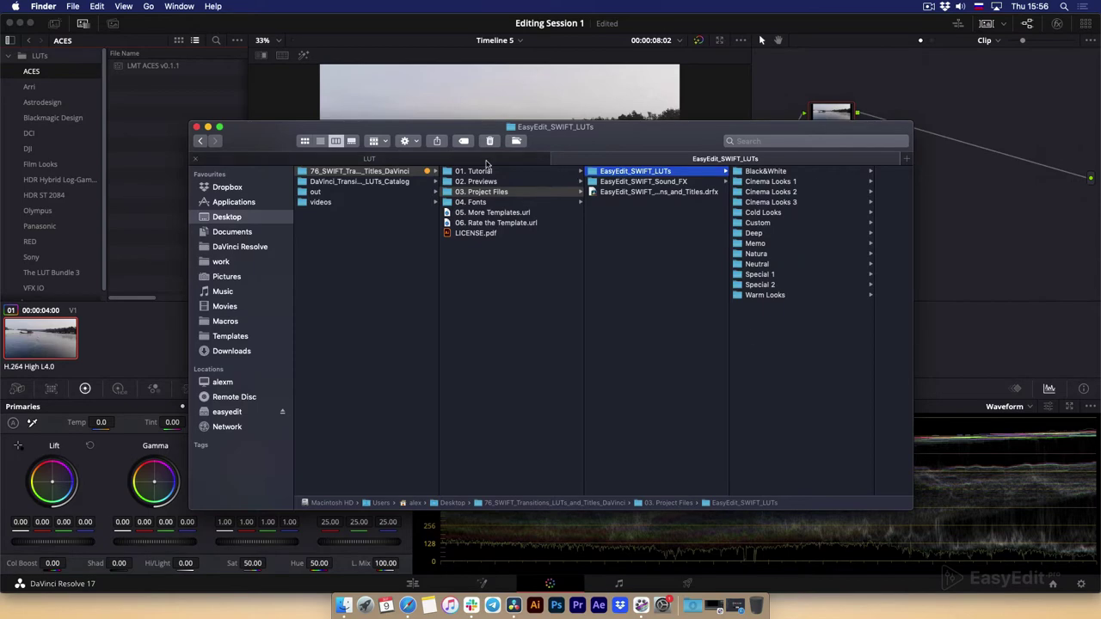
pyautogui.click(486, 160)
pyautogui.rightClick(719, 478)
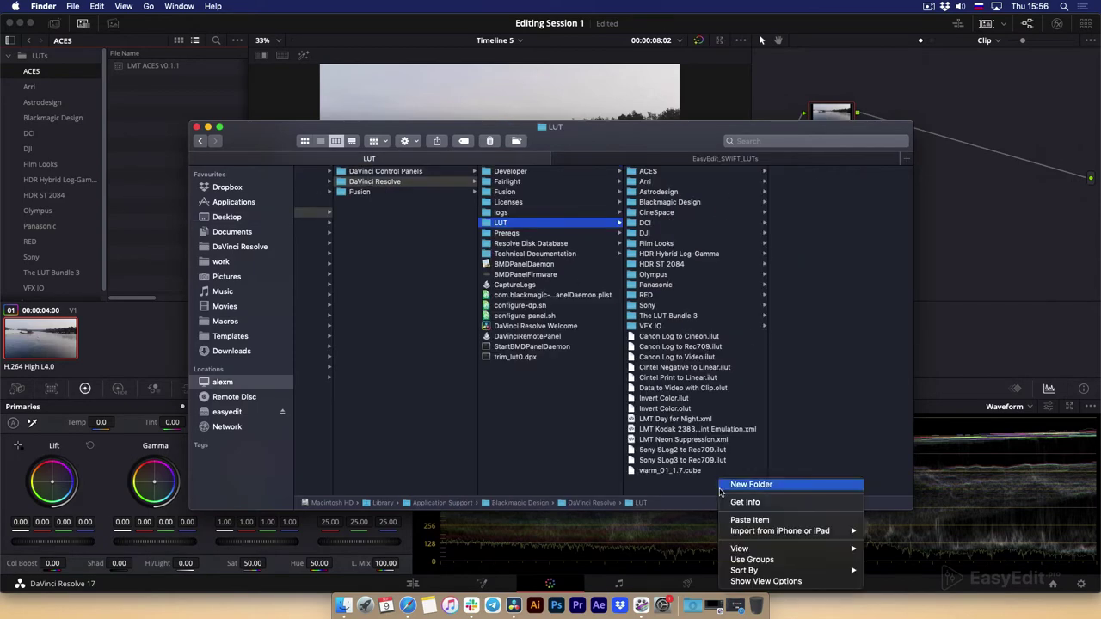
pyautogui.click(773, 521)
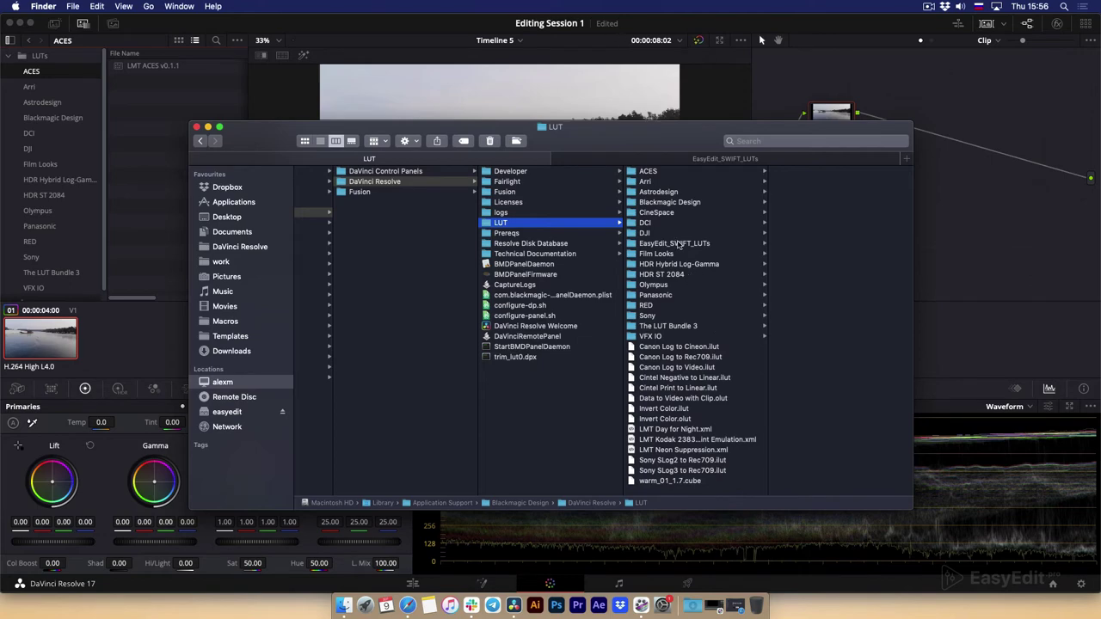
pyautogui.click(679, 244)
# Step: Refresh the LUT list and expand the newly installed EasyEdit_SWIFT_LUTs collection
pyautogui.click(647, 29)
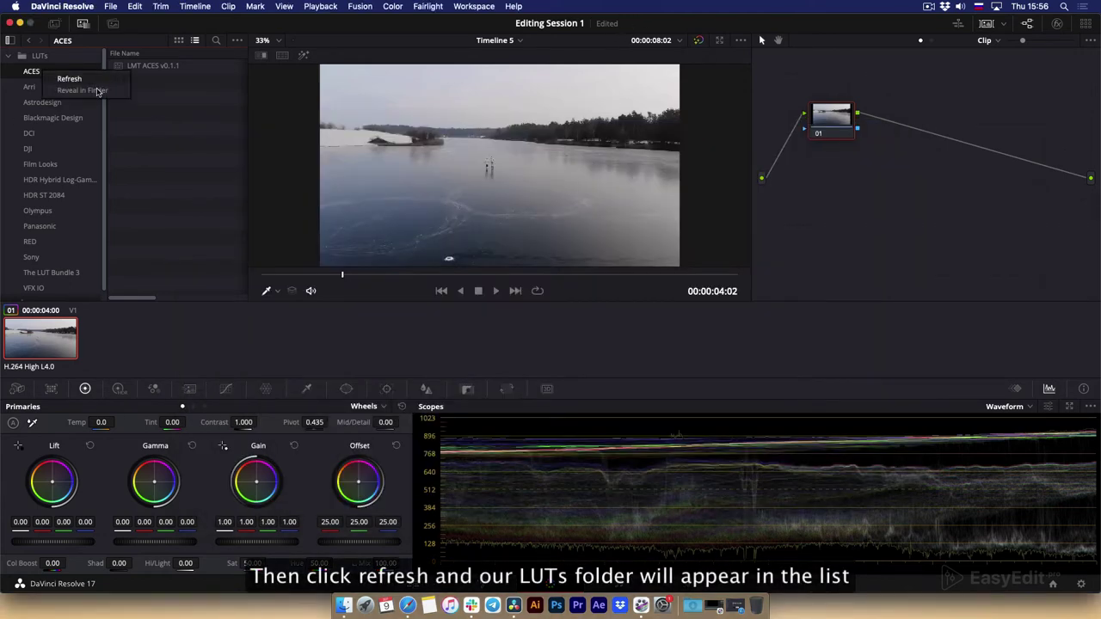
pyautogui.click(98, 82)
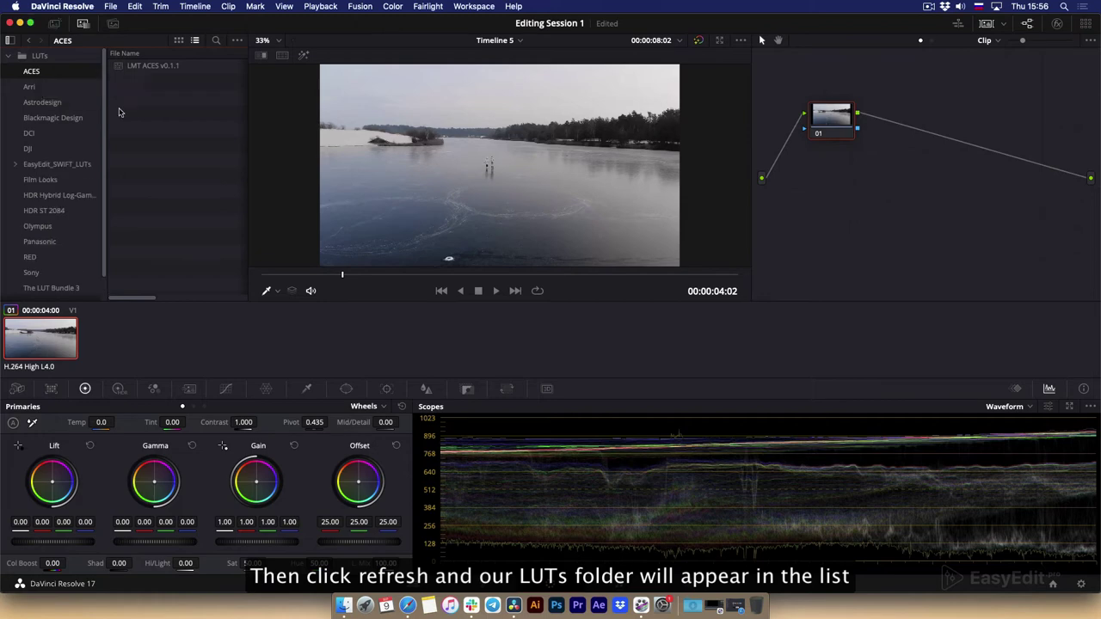
pyautogui.click(11, 165)
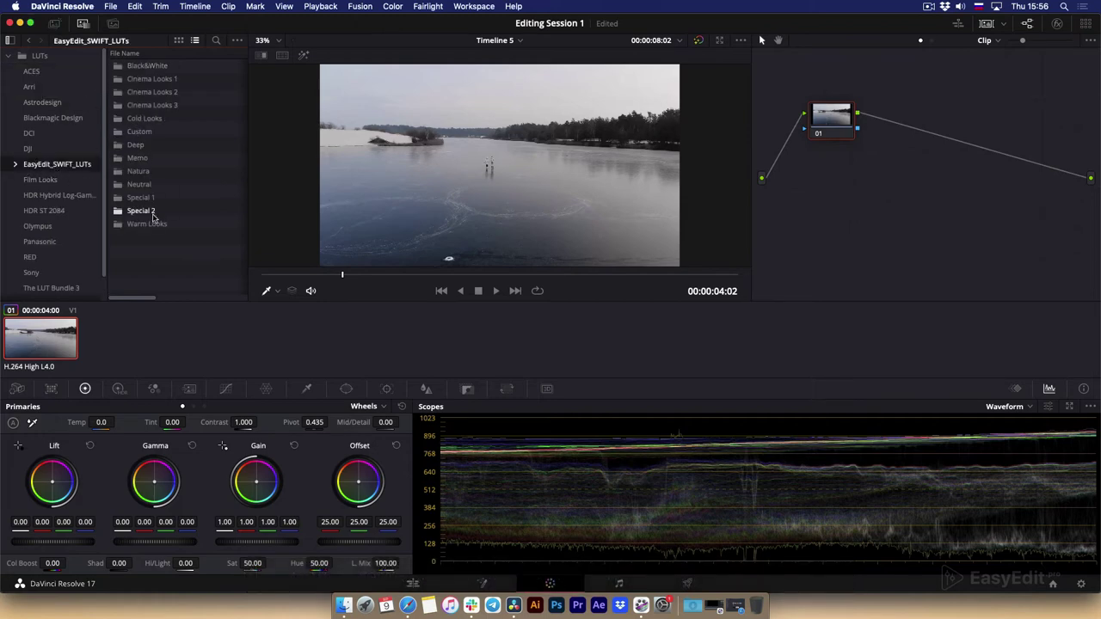
pyautogui.click(15, 164)
pyautogui.scroll(-3, 54, 164)
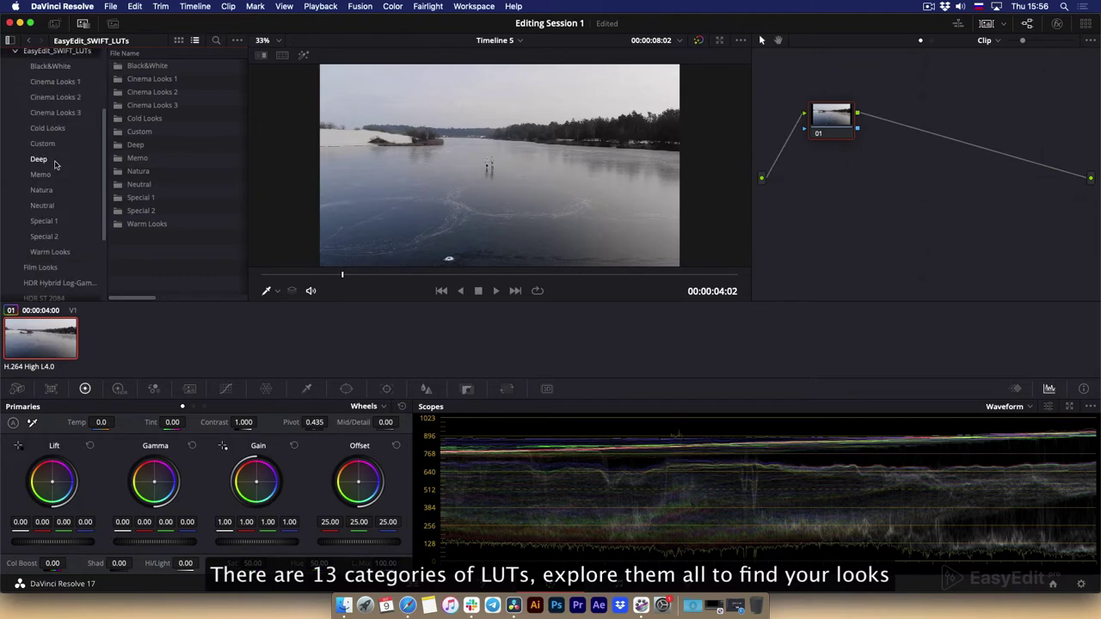
# Step: Browse Cinema Looks 1–3 as thumbnails in a widened LUT browser, and enlarge the viewer
pyautogui.click(61, 83)
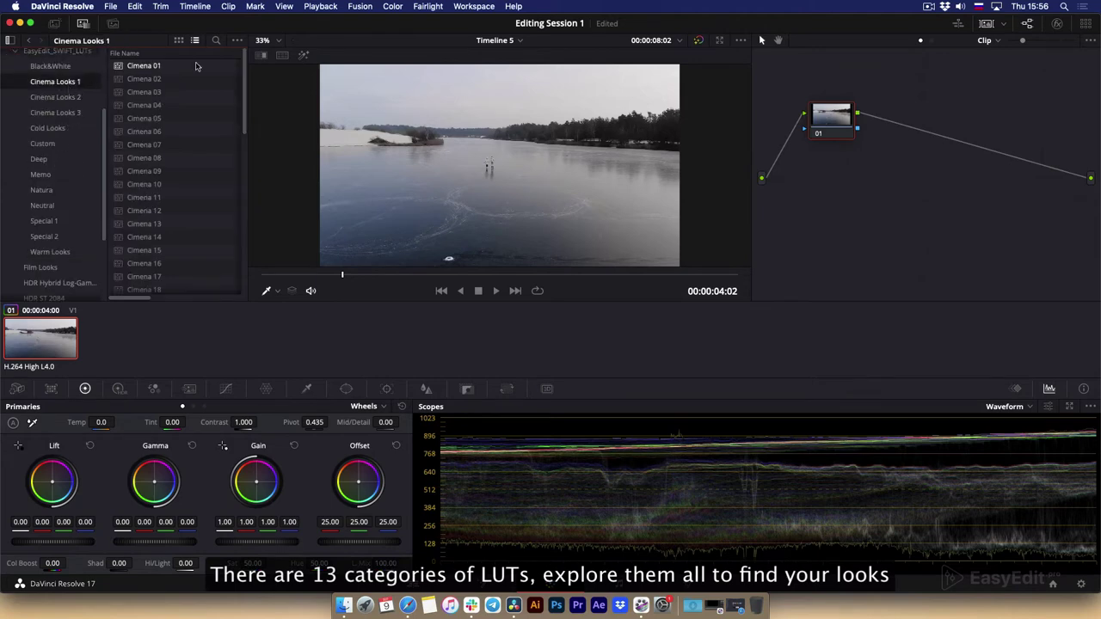
pyautogui.click(179, 42)
pyautogui.moveTo(245, 80); pyautogui.dragTo(293, 56)
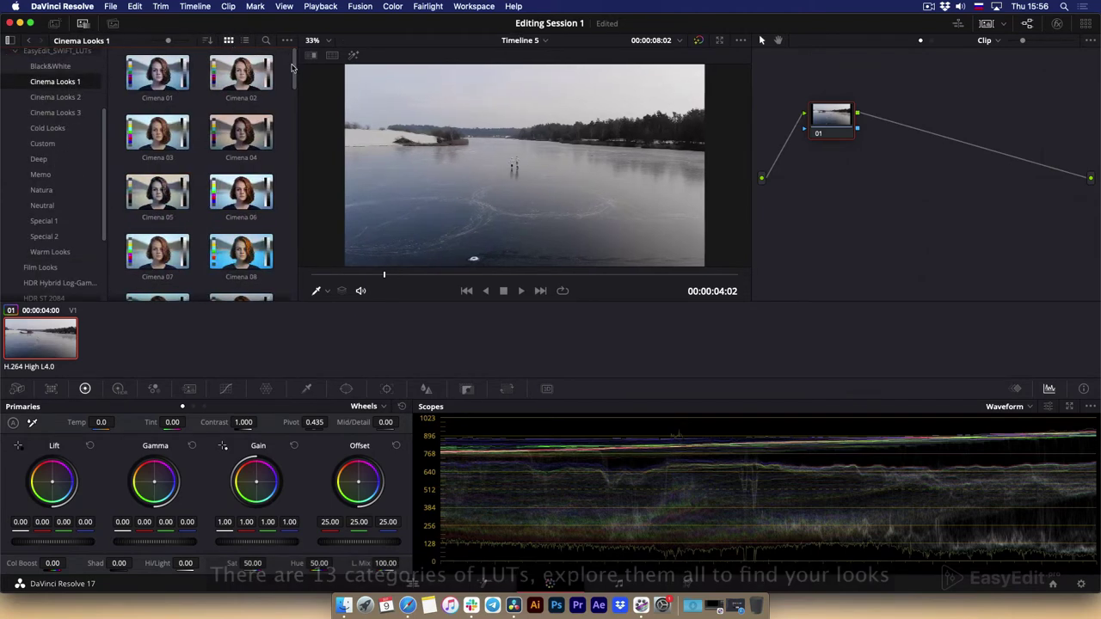
pyautogui.click(76, 98)
pyautogui.scroll(-3, 281, 119)
pyautogui.click(47, 112)
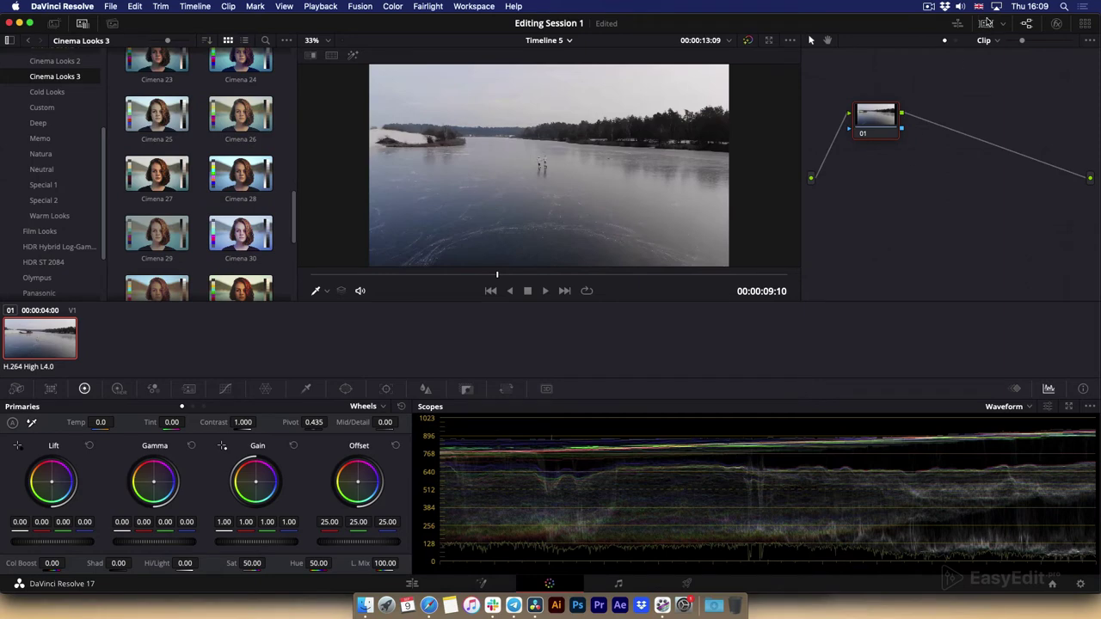
pyautogui.click(986, 22)
pyautogui.moveTo(802, 328); pyautogui.dragTo(818, 325)
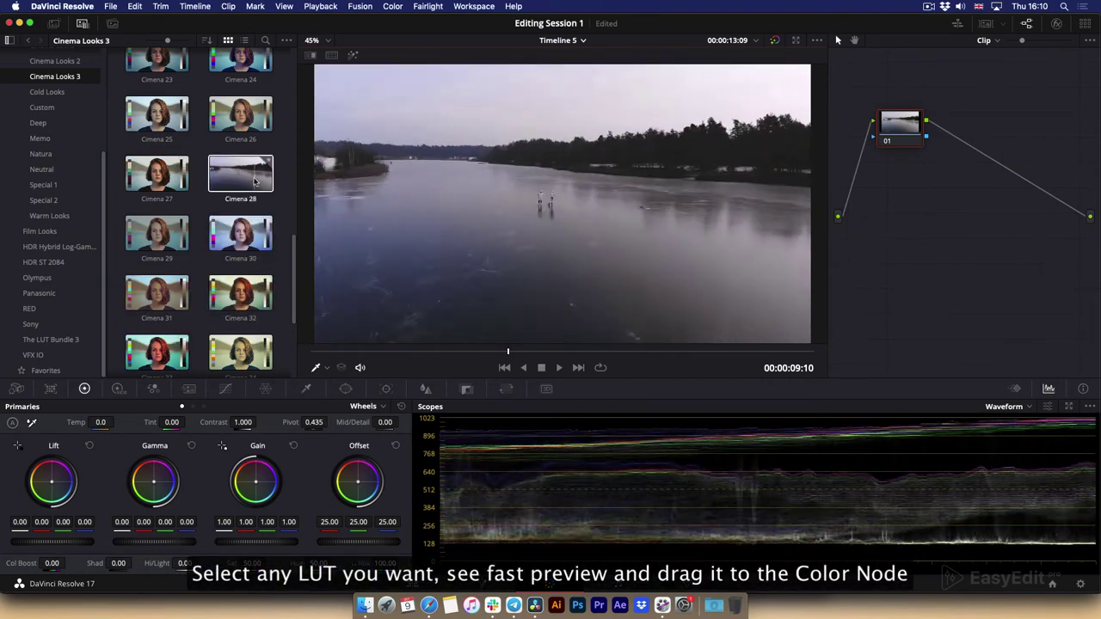
# Step: Apply the Cimena 28 LUT to node 01, lower gain and shadows slightly, and review playback
pyautogui.moveTo(242, 183); pyautogui.dragTo(928, 141)
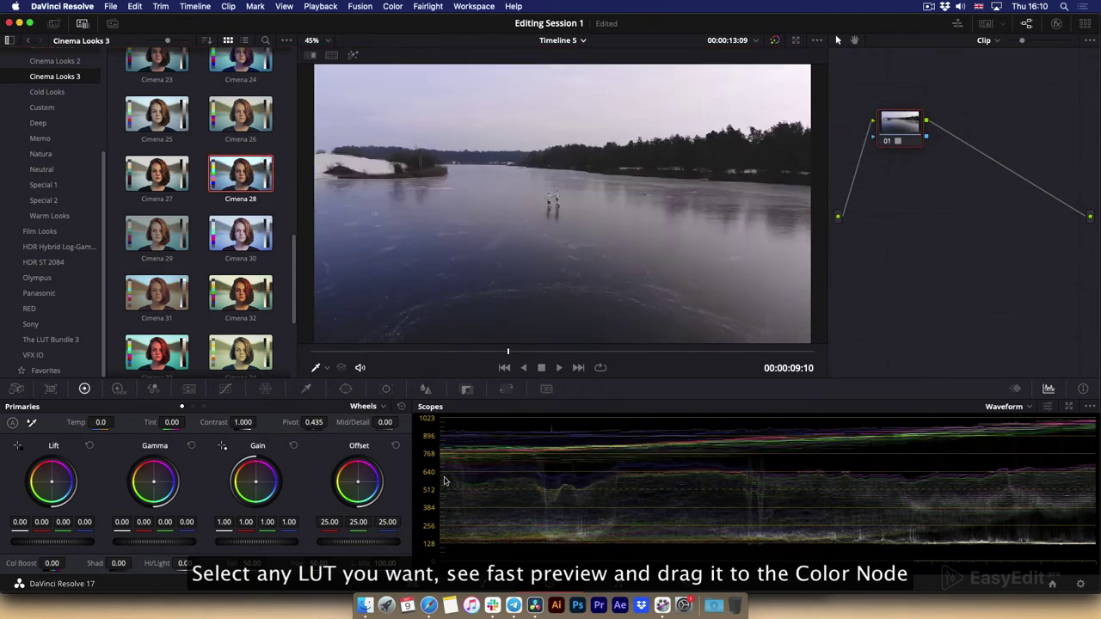
pyautogui.click(351, 352)
pyautogui.press('space')
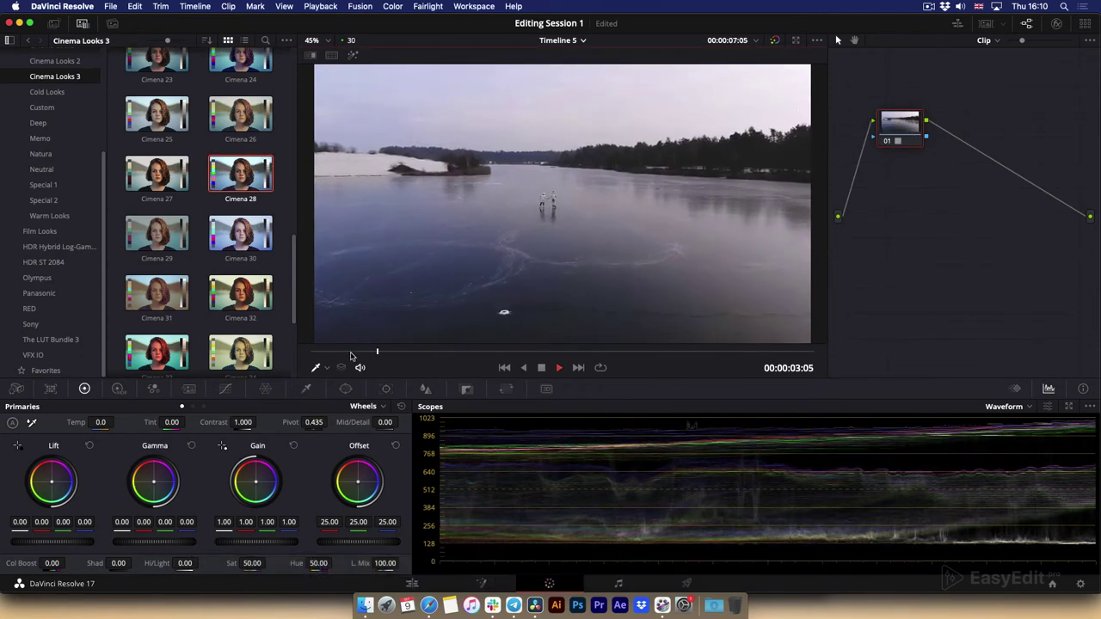
pyautogui.press('space')
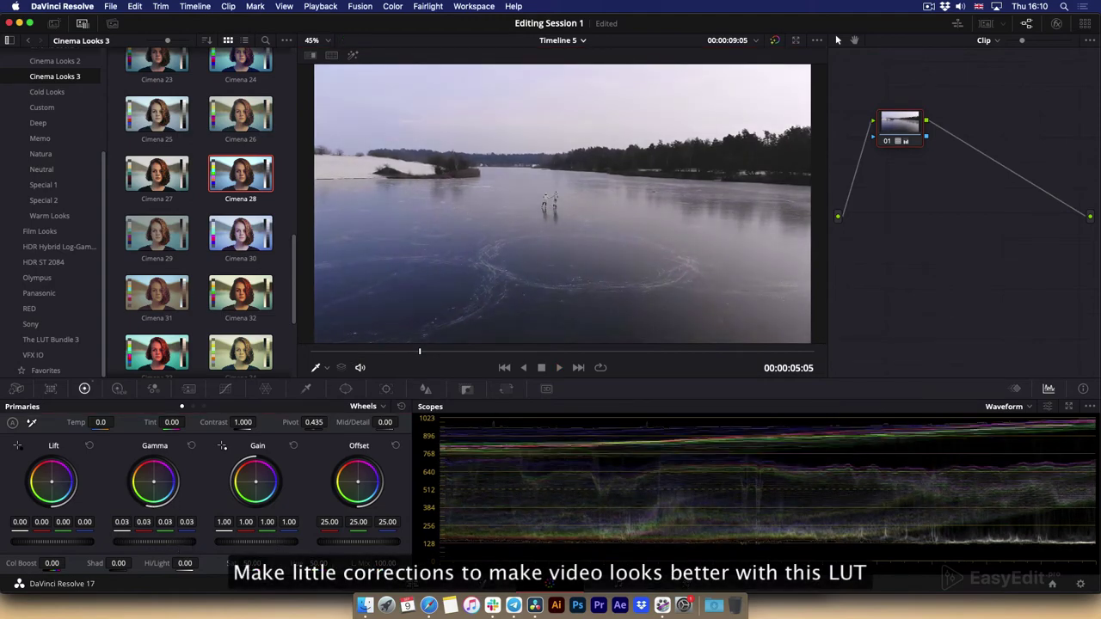
pyautogui.moveTo(255, 541); pyautogui.dragTo(245, 542)
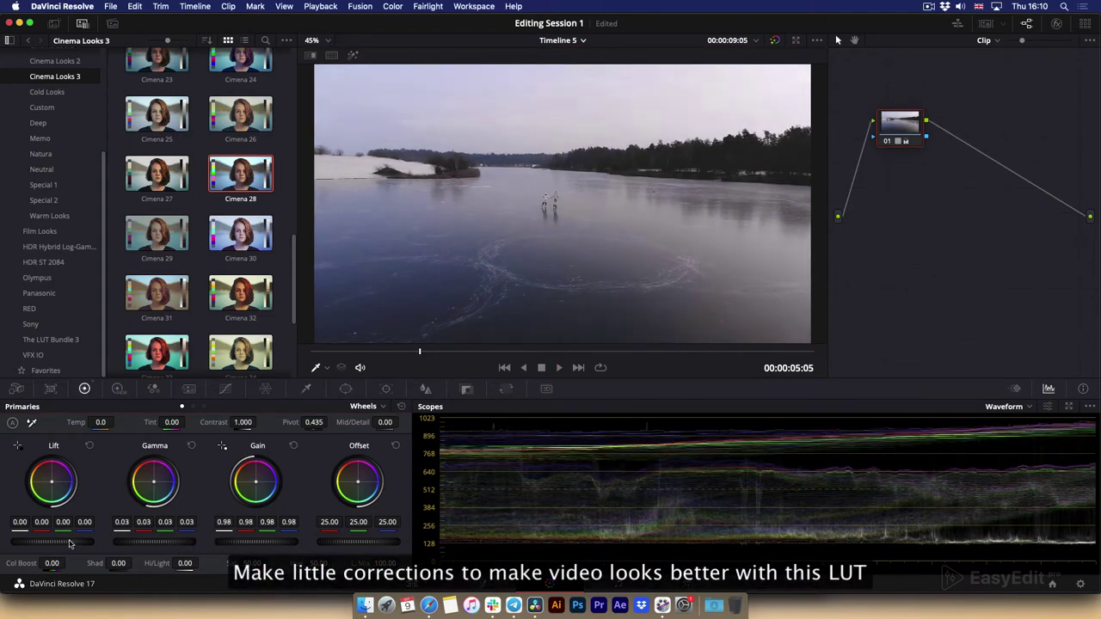
pyautogui.moveTo(70, 544); pyautogui.dragTo(65, 544)
pyautogui.press('space')
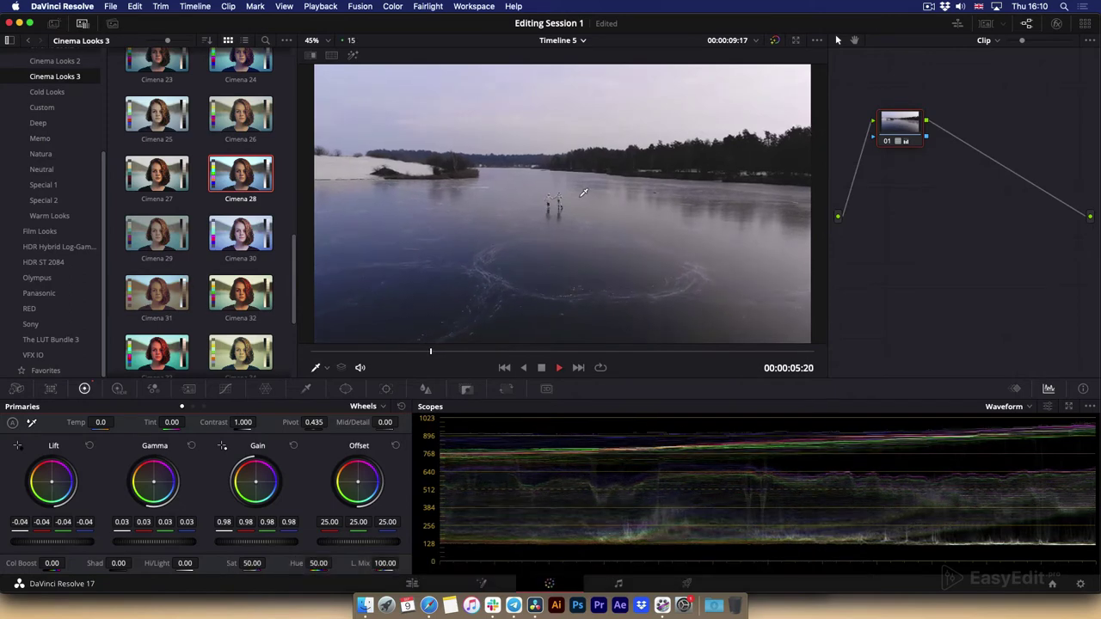
# Step: Reset node 01's grade, apply the Cold 26 LUT, and raise gamma to 0.02
pyautogui.rightClick(897, 133)
pyautogui.click(952, 146)
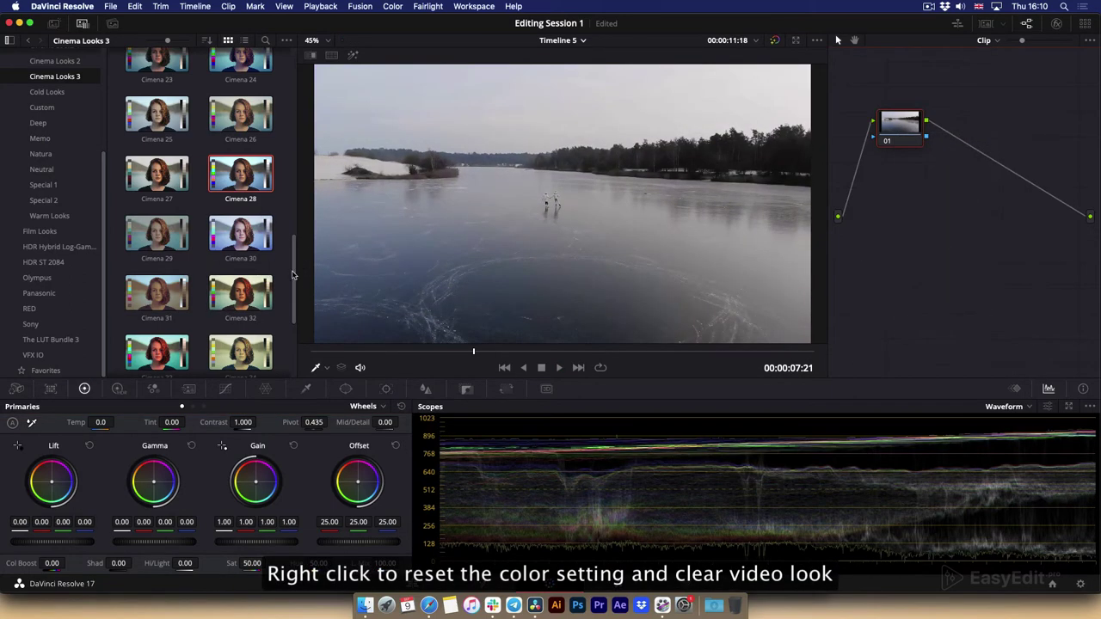
pyautogui.click(47, 92)
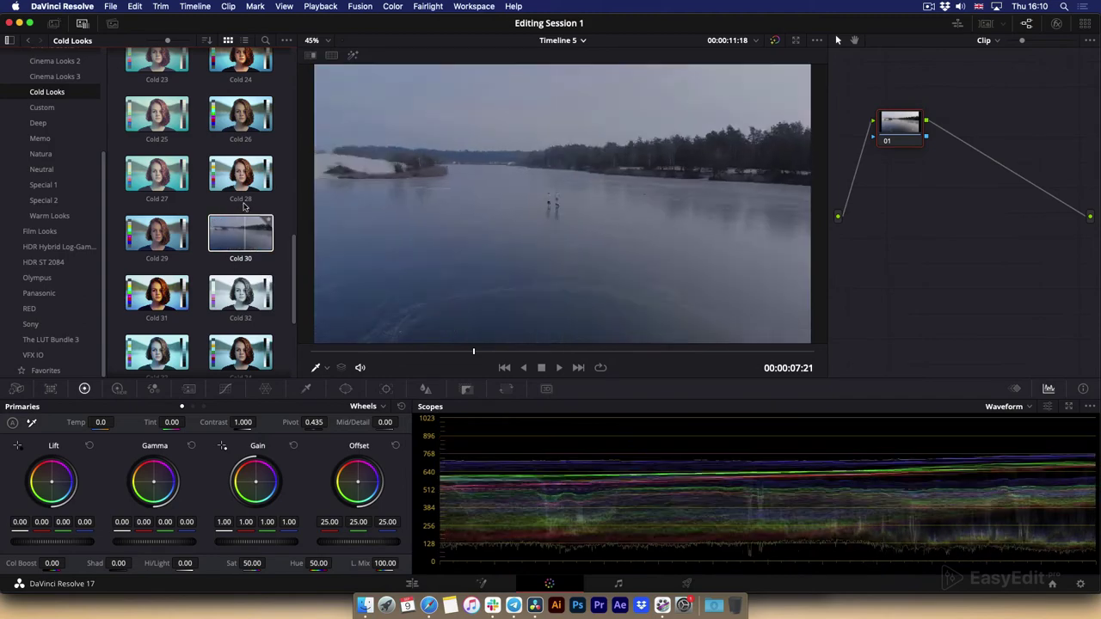
pyautogui.moveTo(232, 118); pyautogui.dragTo(899, 124)
pyautogui.moveTo(172, 549); pyautogui.dragTo(182, 548)
pyautogui.press('space')
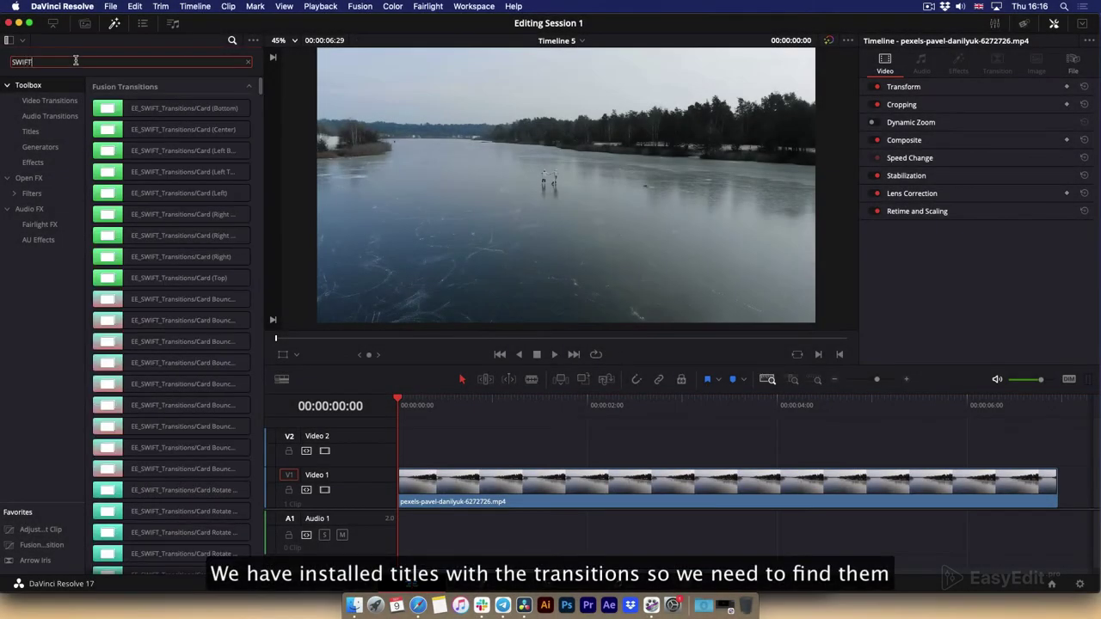
# Step: Search the effects library for 'SWIFT_Ti' and preview several EE_SWIFT title presets over the lake clip
pyautogui.write('FT_Ti')
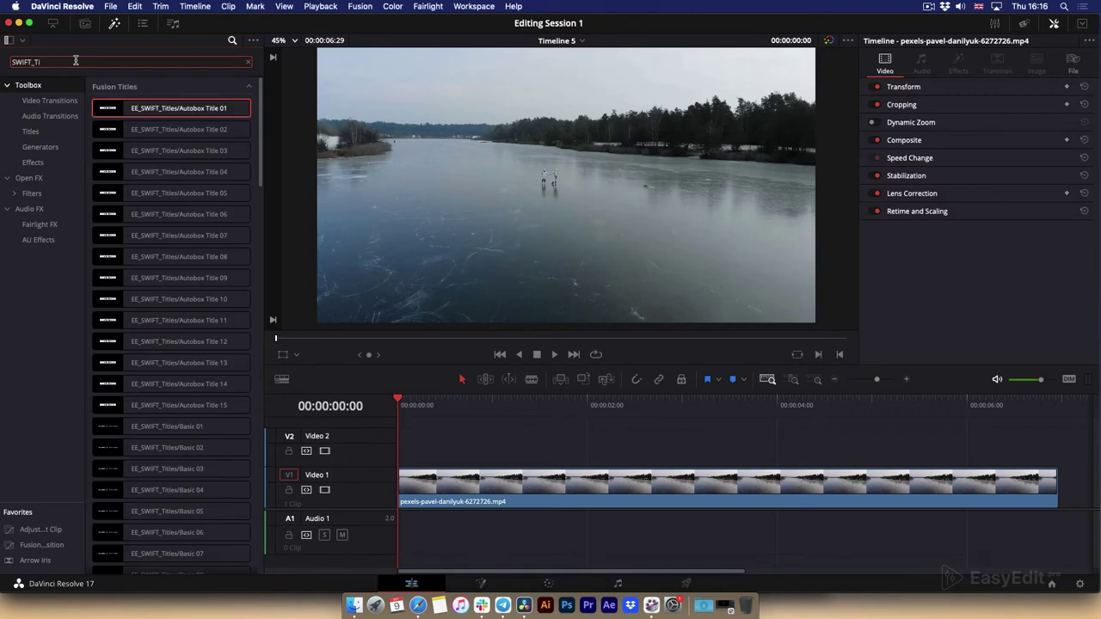
pyautogui.moveTo(90, 110)
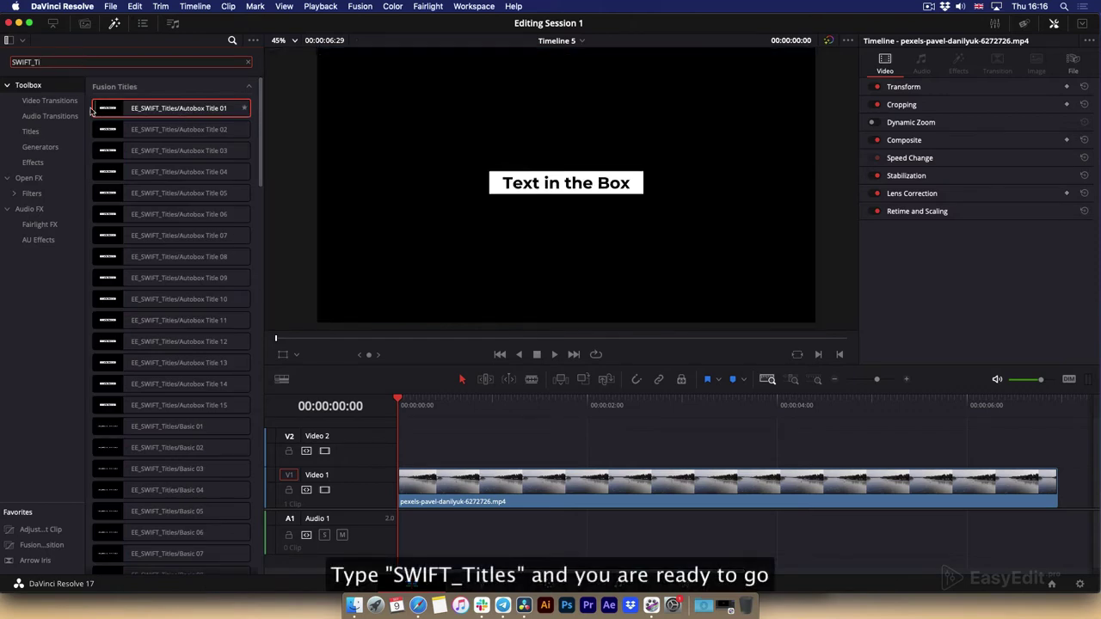
pyautogui.moveTo(130, 365)
pyautogui.scroll(-10, 116, 215)
pyautogui.moveTo(110, 184)
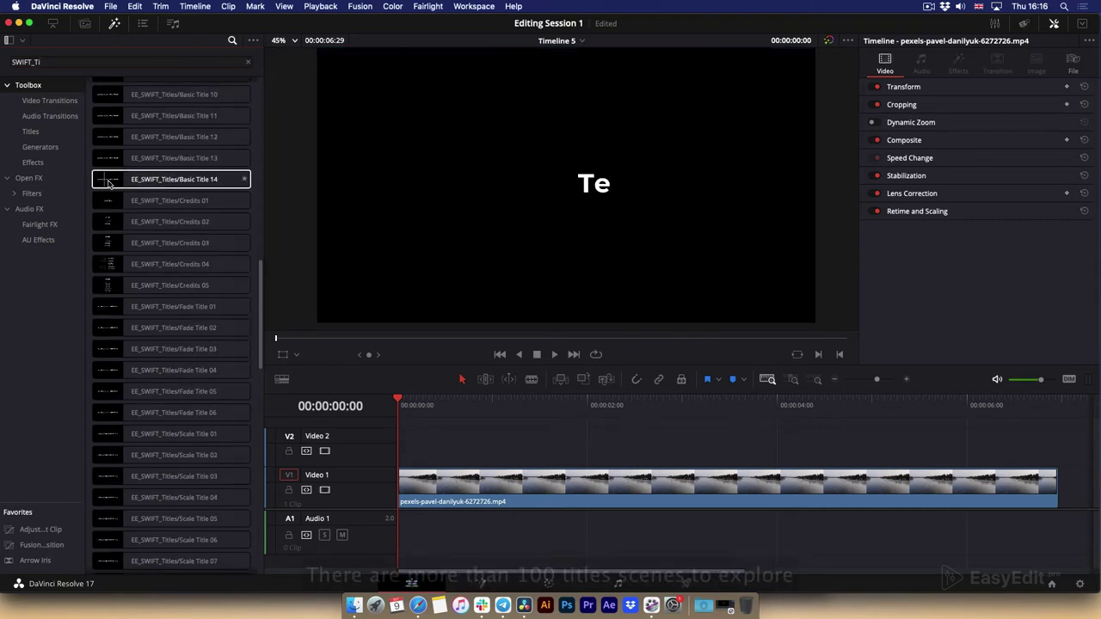
pyautogui.moveTo(118, 245)
pyautogui.scroll(-15, 128, 300)
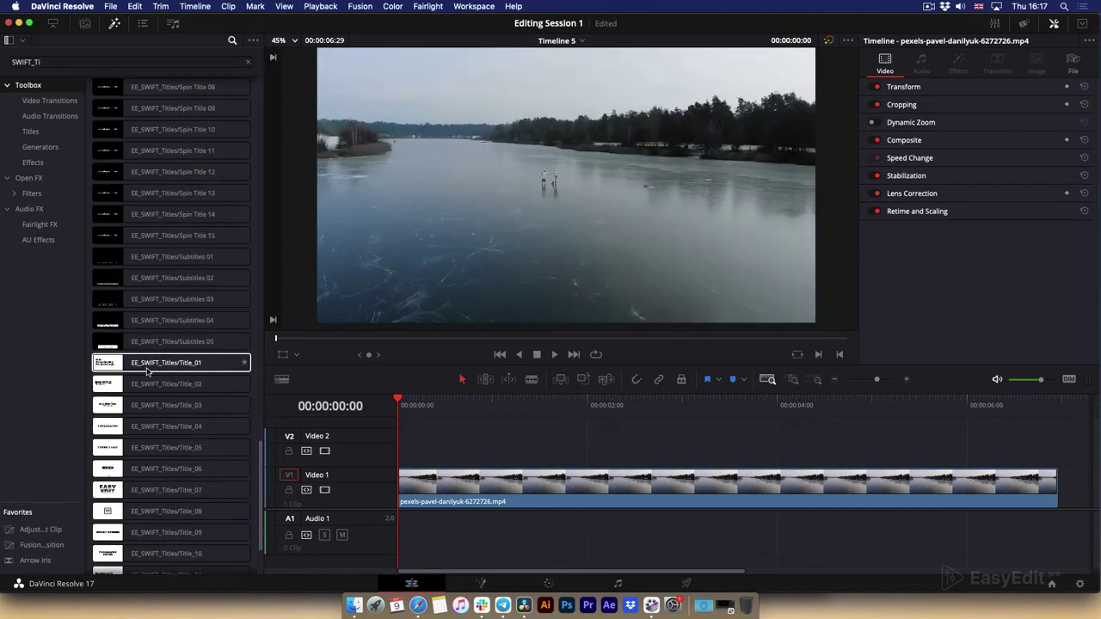
pyautogui.moveTo(98, 366)
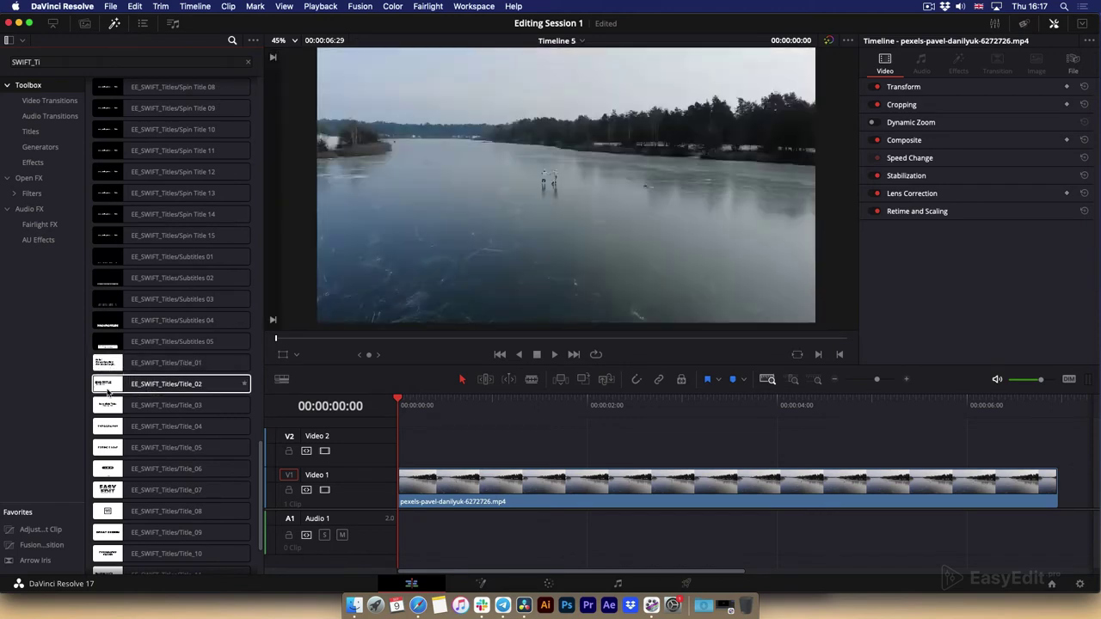
pyautogui.moveTo(114, 389)
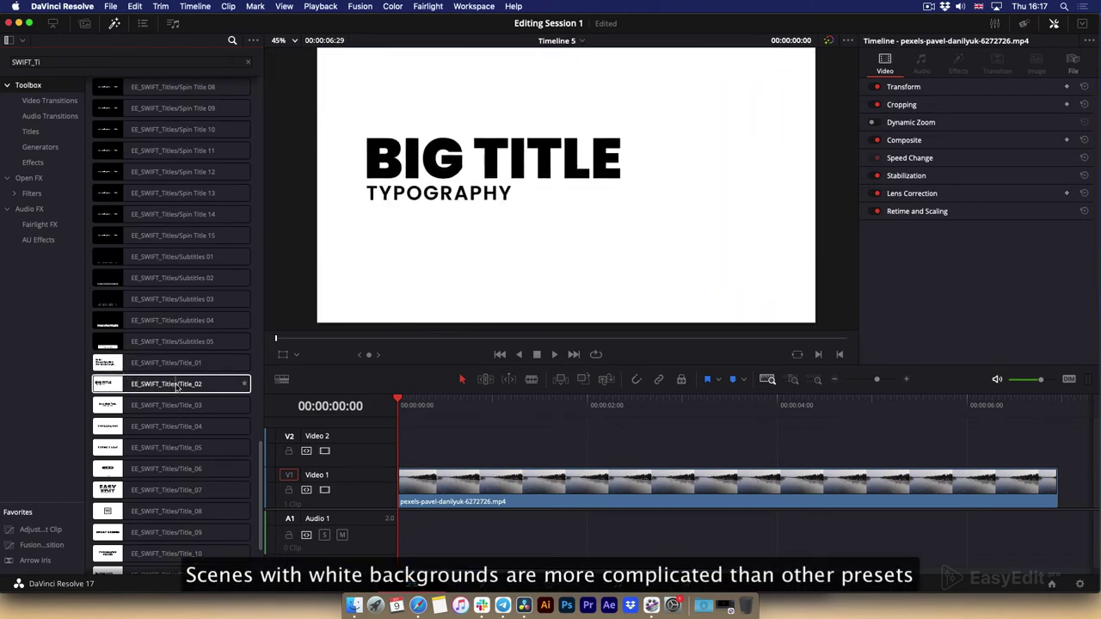
# Step: Place Title_03 on Video 2 over the lake clip and give it a light blue background
pyautogui.moveTo(164, 408)
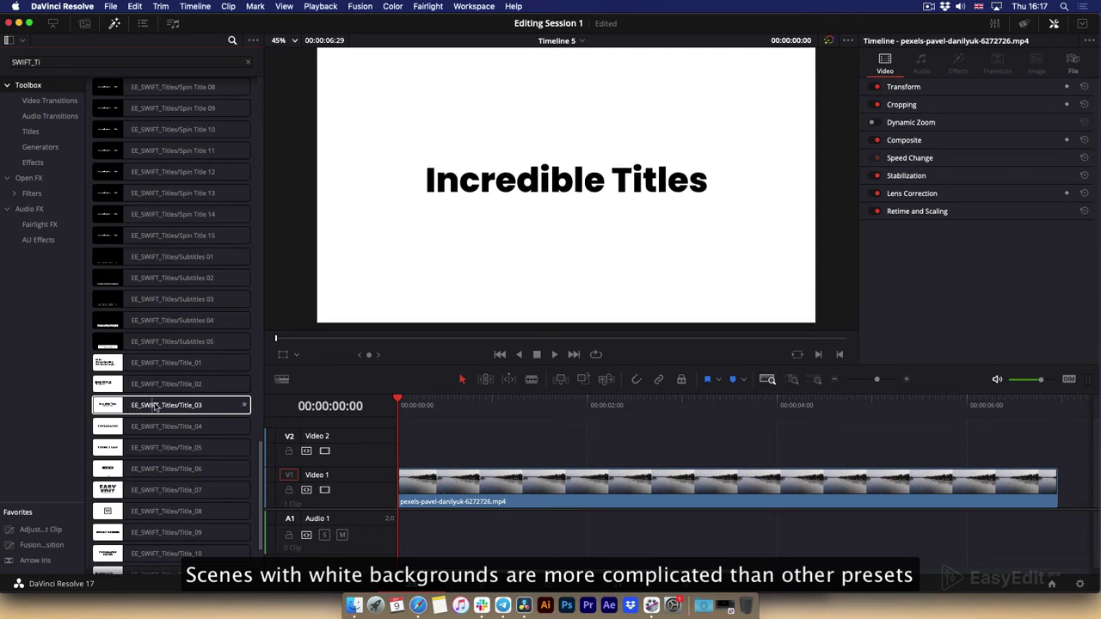
pyautogui.moveTo(164, 407); pyautogui.dragTo(474, 446)
pyautogui.moveTo(427, 410); pyautogui.dragTo(771, 411)
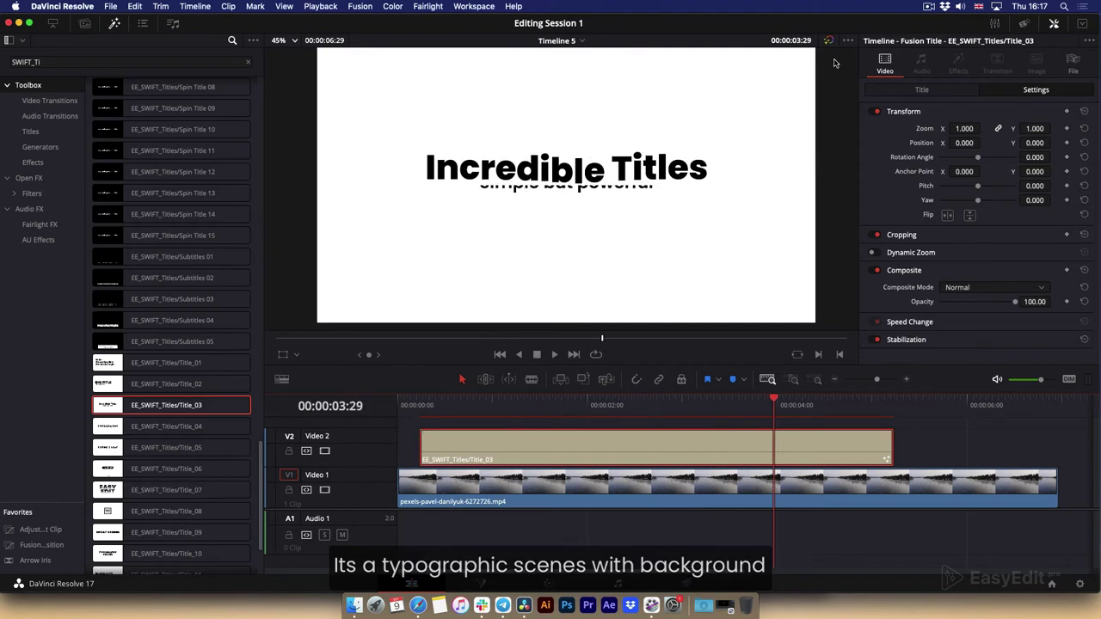
pyautogui.click(921, 89)
pyautogui.click(1082, 24)
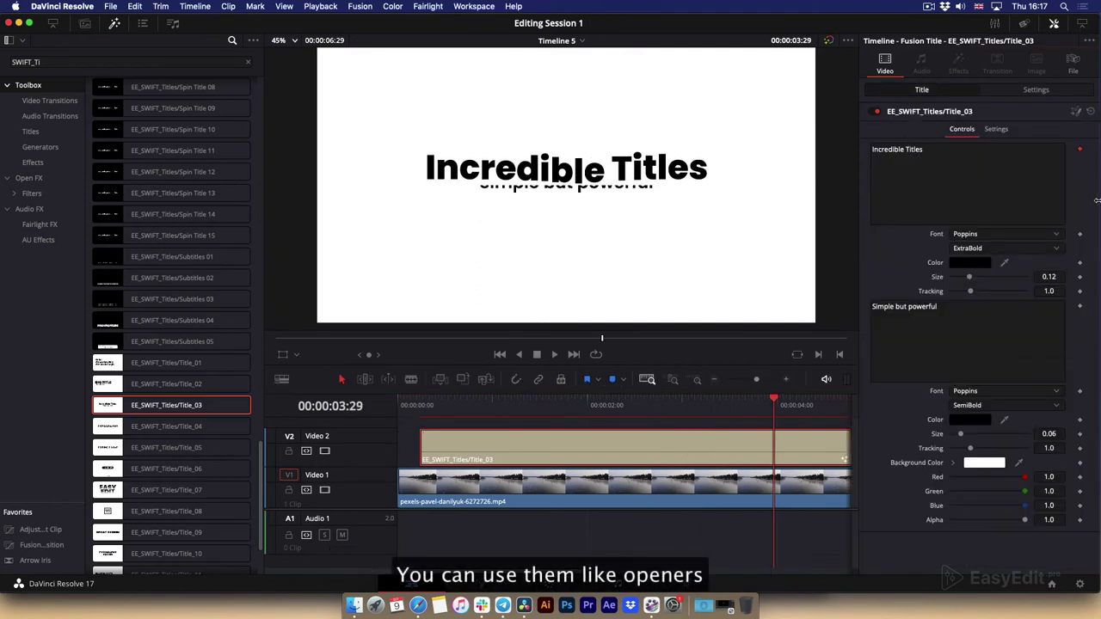
pyautogui.click(984, 461)
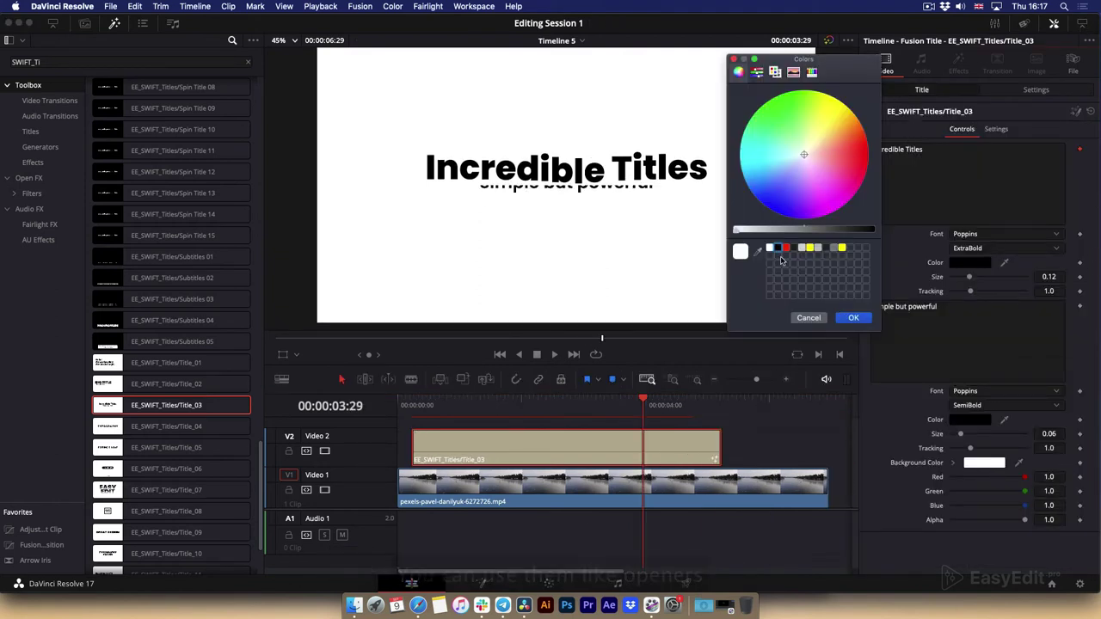
pyautogui.click(853, 317)
pyautogui.moveTo(411, 410); pyautogui.dragTo(570, 424)
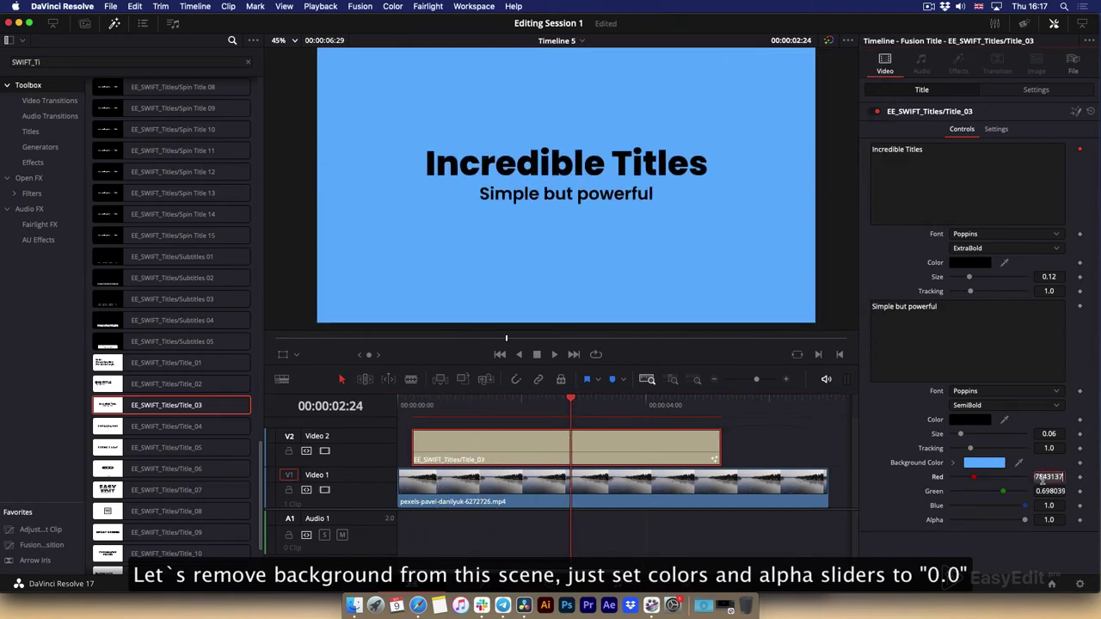
# Step: Set the remaining background colour channels and alpha to 0 so the lake shows through
pyautogui.press('Tab')
pyautogui.write('0')
pyautogui.press('Tab')
pyautogui.write('0')
pyautogui.press('Return')
pyautogui.moveTo(409, 407); pyautogui.dragTo(565, 406)
# Step: Turn the main title and subtitle yellow, then retype them as 'Incredible Winter' and 'The short story'
pyautogui.click(969, 262)
pyautogui.click(811, 249)
pyautogui.click(856, 318)
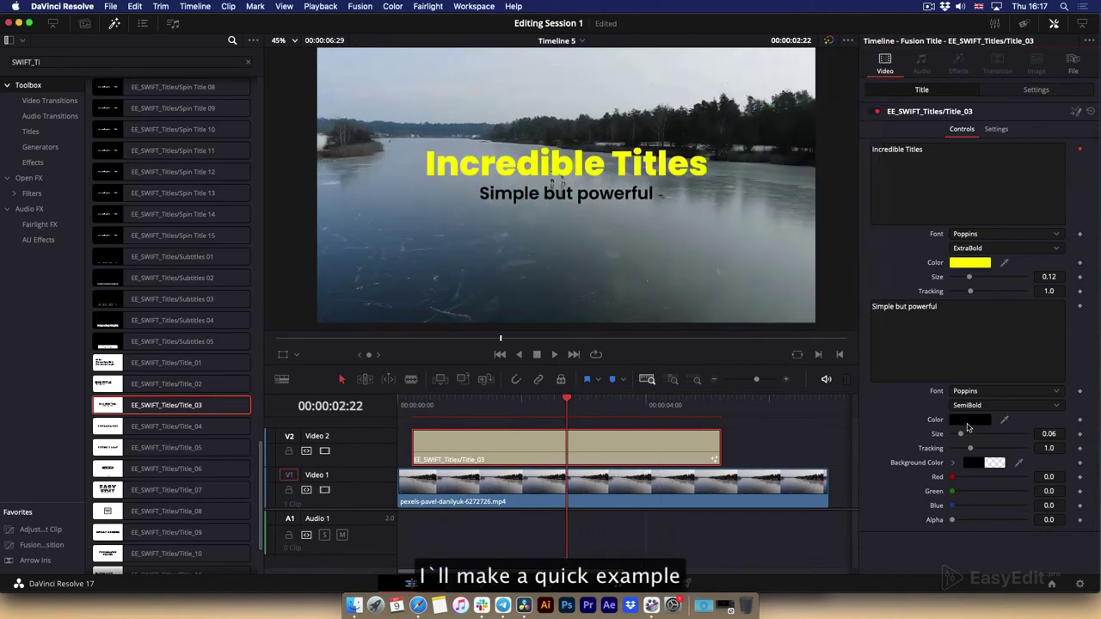
pyautogui.click(969, 421)
pyautogui.click(811, 249)
pyautogui.click(851, 319)
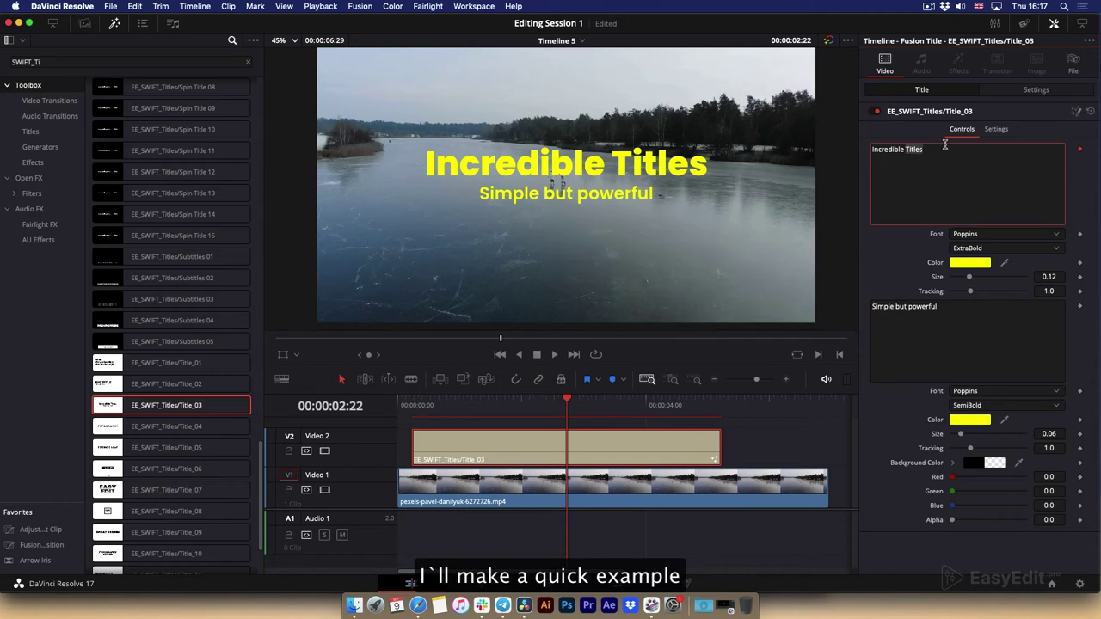
pyautogui.write('Winter')
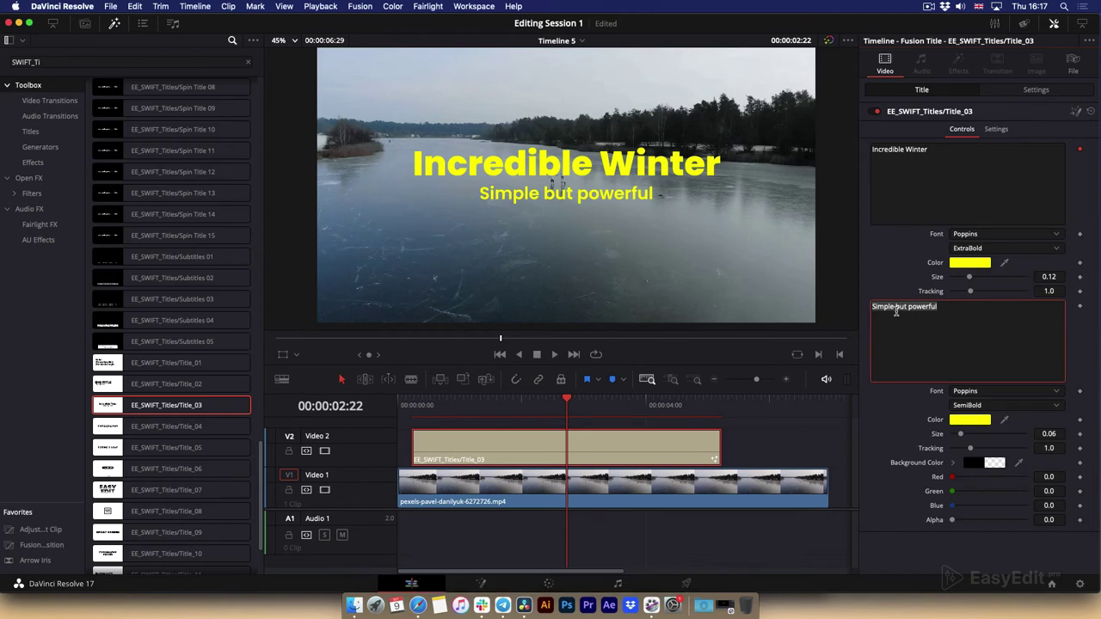
pyautogui.write('rt')
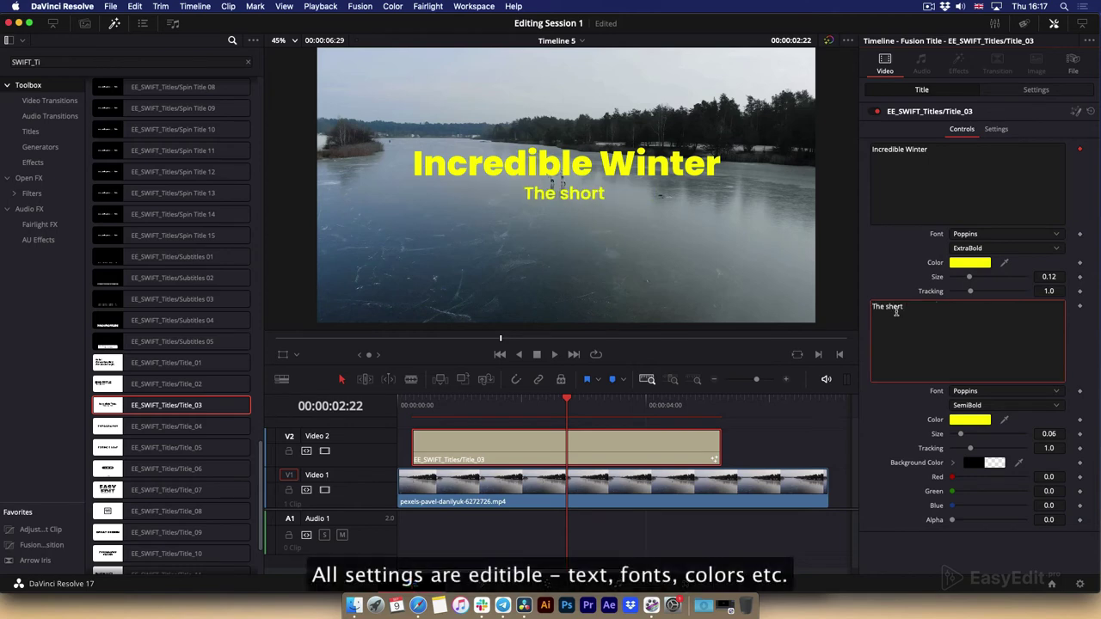
pyautogui.moveTo(465, 410); pyautogui.dragTo(574, 440)
# Step: Zoom the title to 0.880, keep the Poppins ExtraBold font, and extend the title clip on the timeline
pyautogui.click(1035, 89)
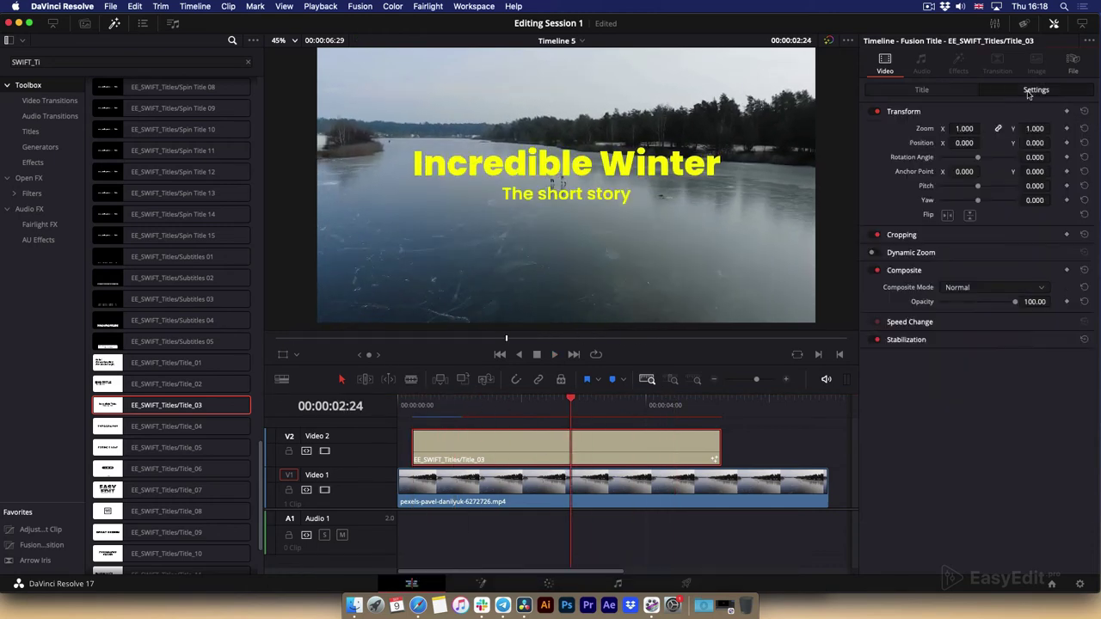
pyautogui.moveTo(1034, 128); pyautogui.dragTo(1058, 142)
pyautogui.click(921, 89)
pyautogui.click(1058, 234)
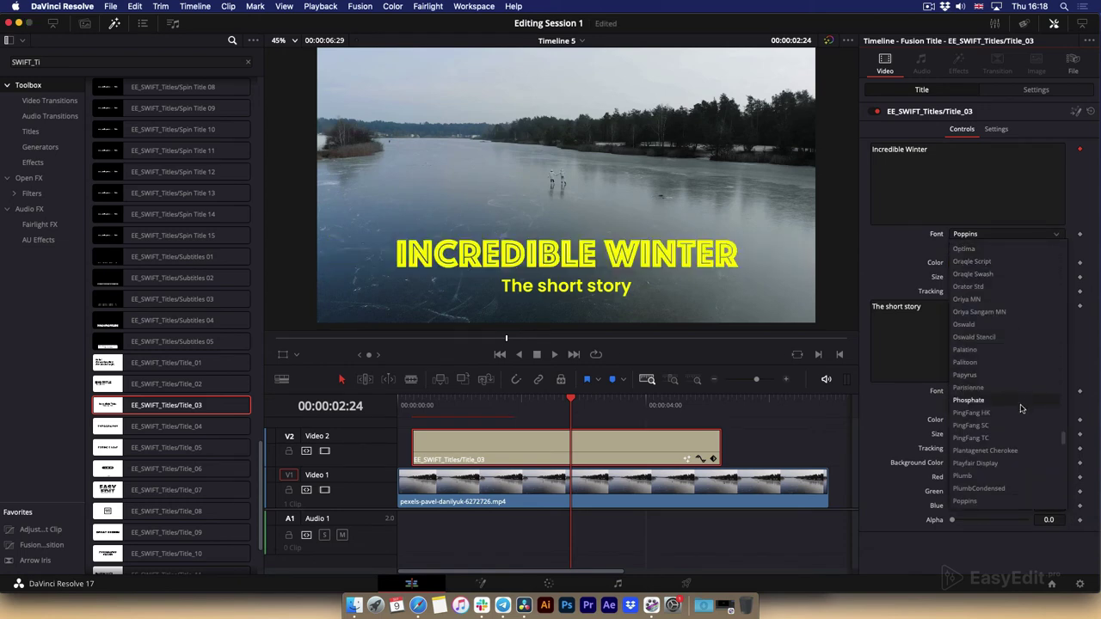
pyautogui.click(963, 500)
pyautogui.moveTo(421, 411); pyautogui.dragTo(824, 446)
pyautogui.moveTo(682, 402)
pyautogui.mouseDown()
pyautogui.moveTo(597, 402)
pyautogui.moveTo(663, 402)
pyautogui.mouseUp()
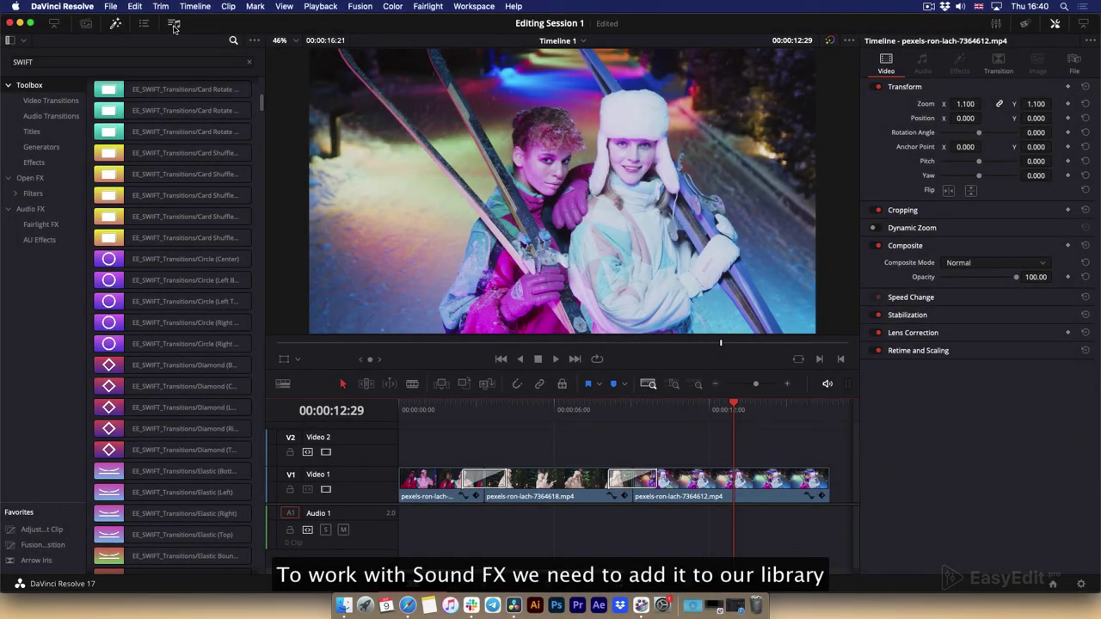
# Step: Add the Desktop's 03. Project Files > EasyEdit_SWIFT_Sound_FX folder as a new sound library
pyautogui.click(173, 25)
pyautogui.click(255, 43)
pyautogui.click(319, 58)
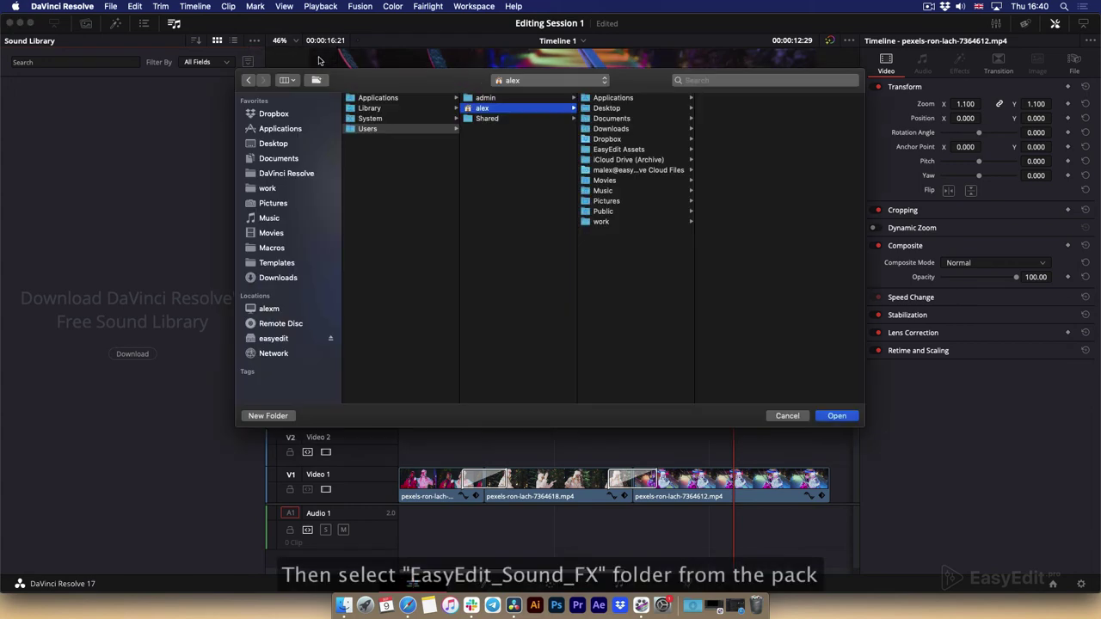
pyautogui.click(287, 145)
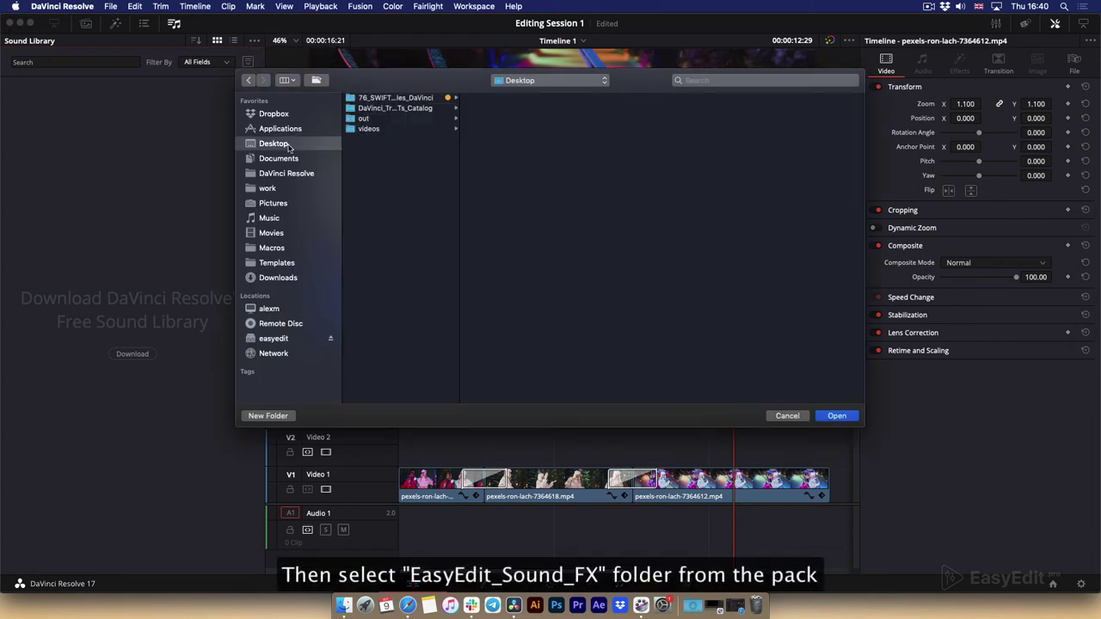
pyautogui.click(409, 100)
pyautogui.click(516, 120)
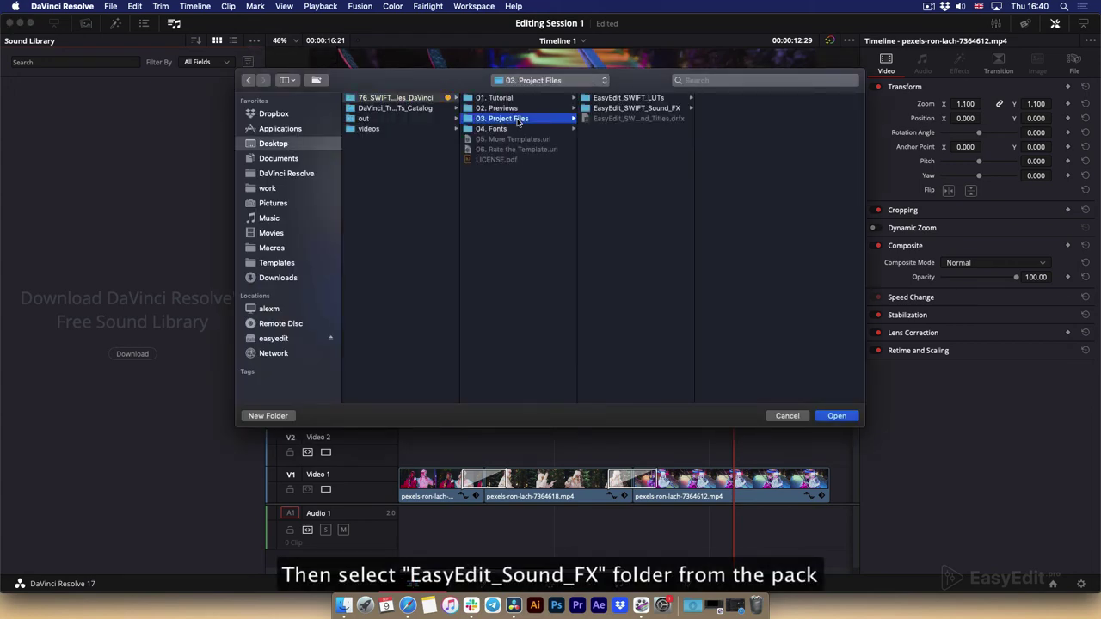
pyautogui.click(662, 108)
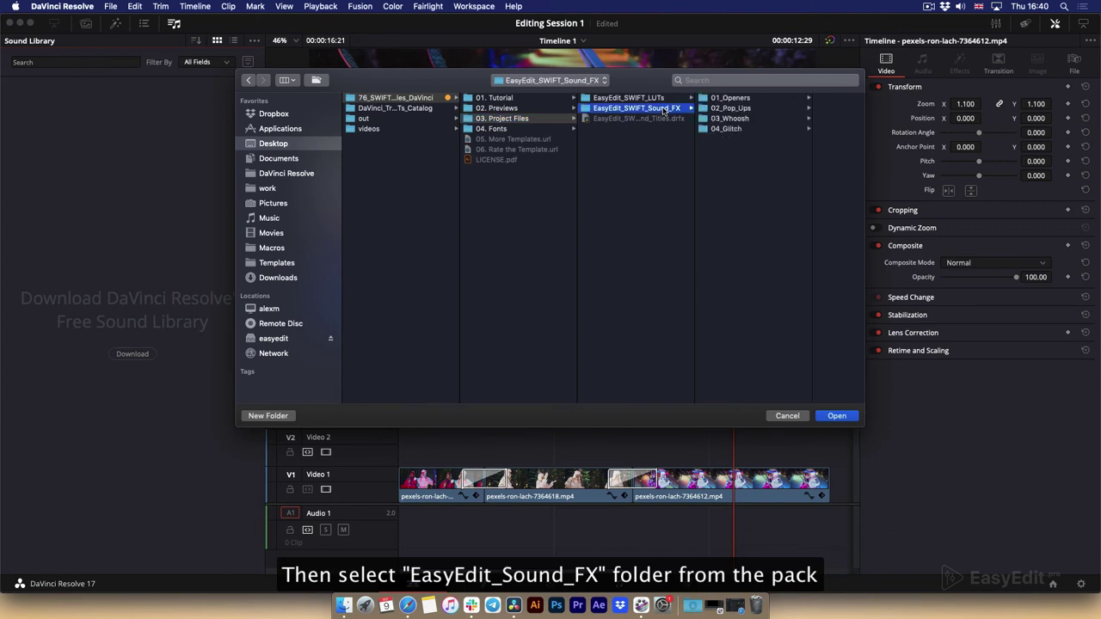
pyautogui.click(836, 416)
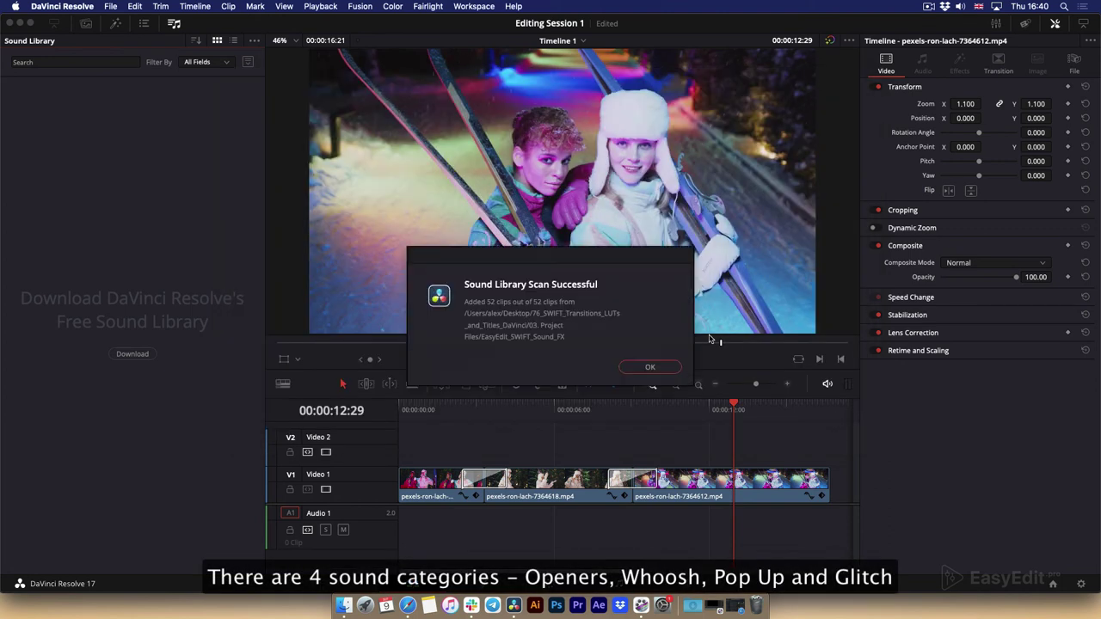
# Step: Search the Sound Library for 'Opener', audition Opener 01 and 04, and drop Opener 04 onto Audio 1
pyautogui.click(651, 368)
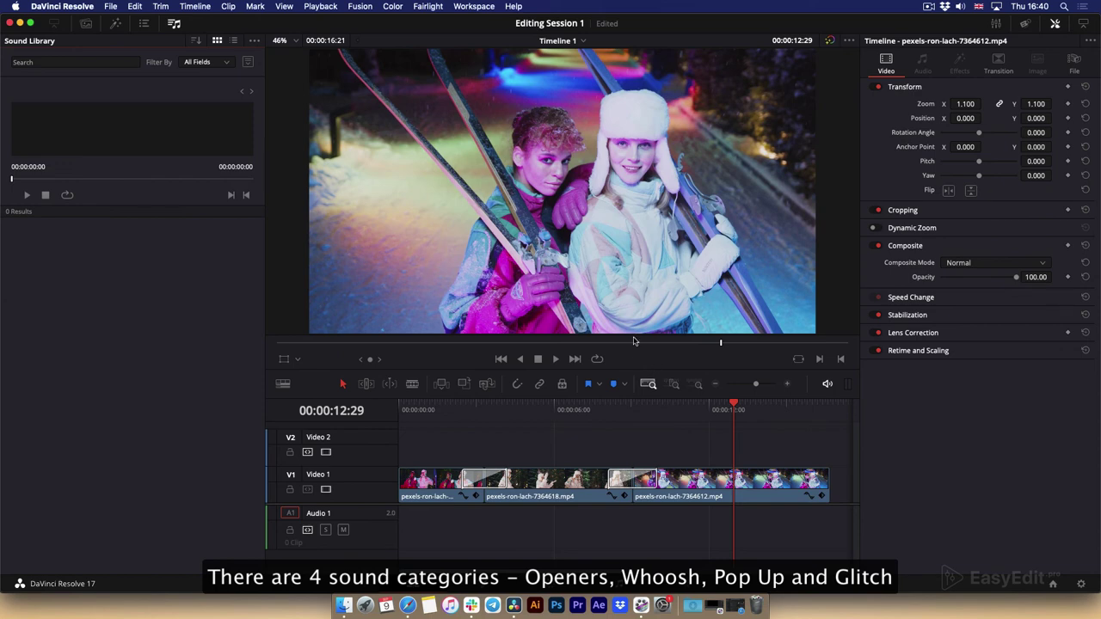
pyautogui.click(103, 62)
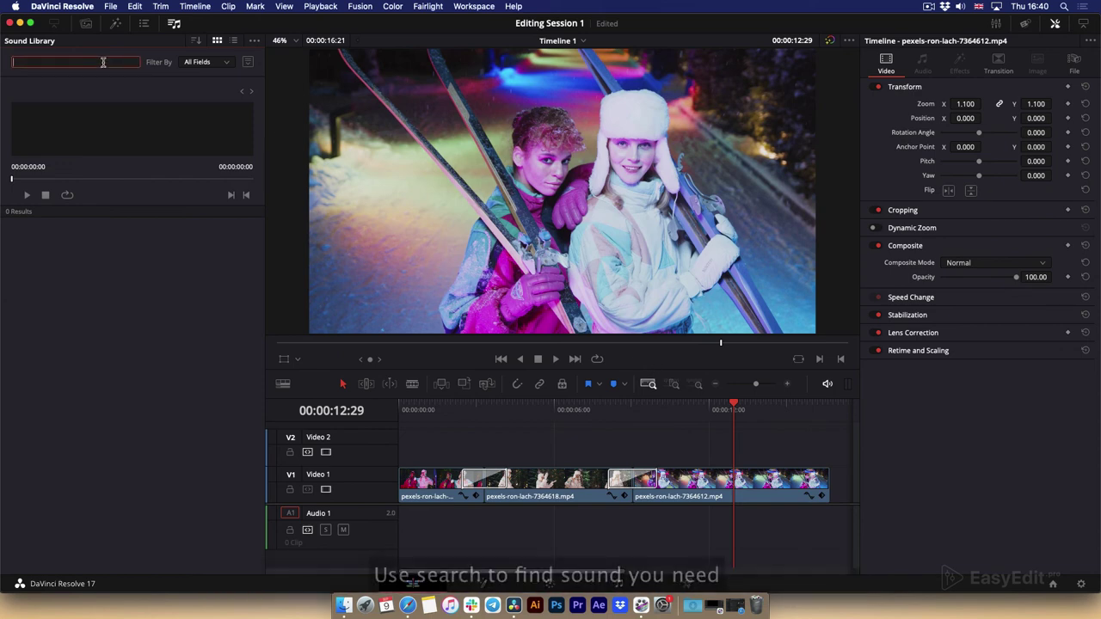
pyautogui.write('Opener')
pyautogui.press('Return')
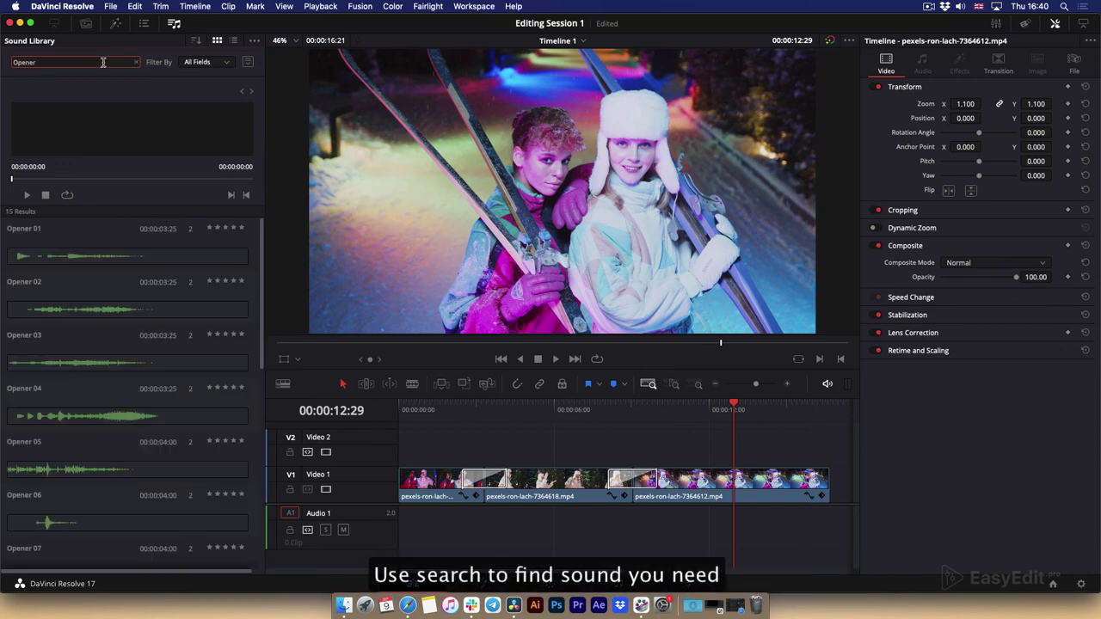
pyautogui.click(100, 262)
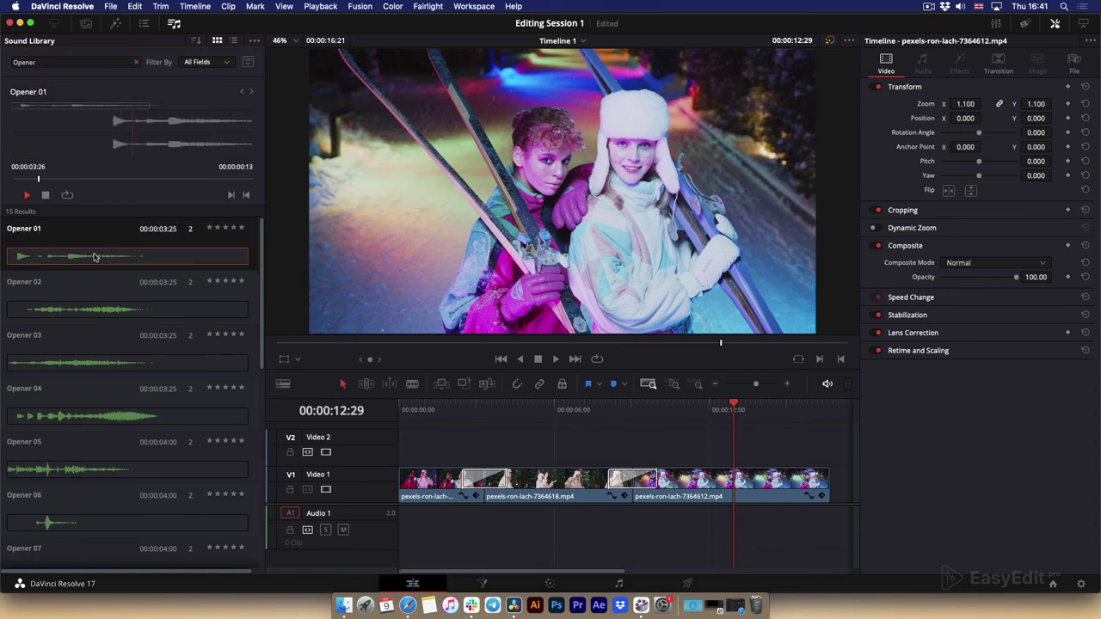
pyautogui.click(83, 425)
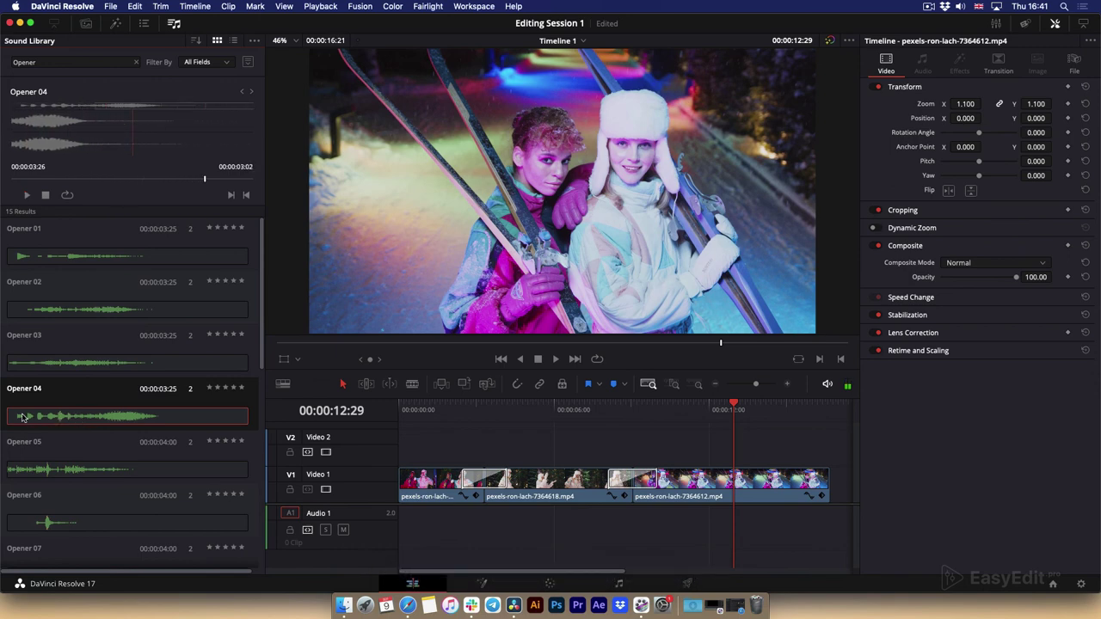
pyautogui.moveTo(81, 418); pyautogui.dragTo(490, 524)
# Step: Select Opener_04.wav, lower its volume to -28.55, and switch on its equalizer
pyautogui.moveTo(465, 411); pyautogui.dragTo(483, 411)
pyautogui.click(499, 543)
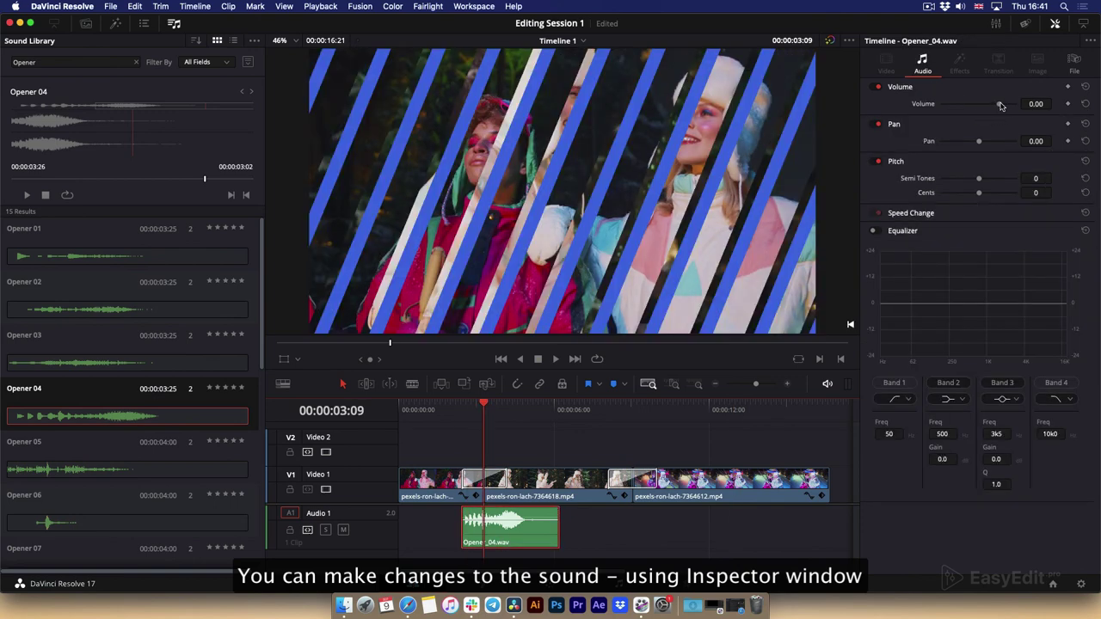
pyautogui.moveTo(999, 104); pyautogui.dragTo(982, 104)
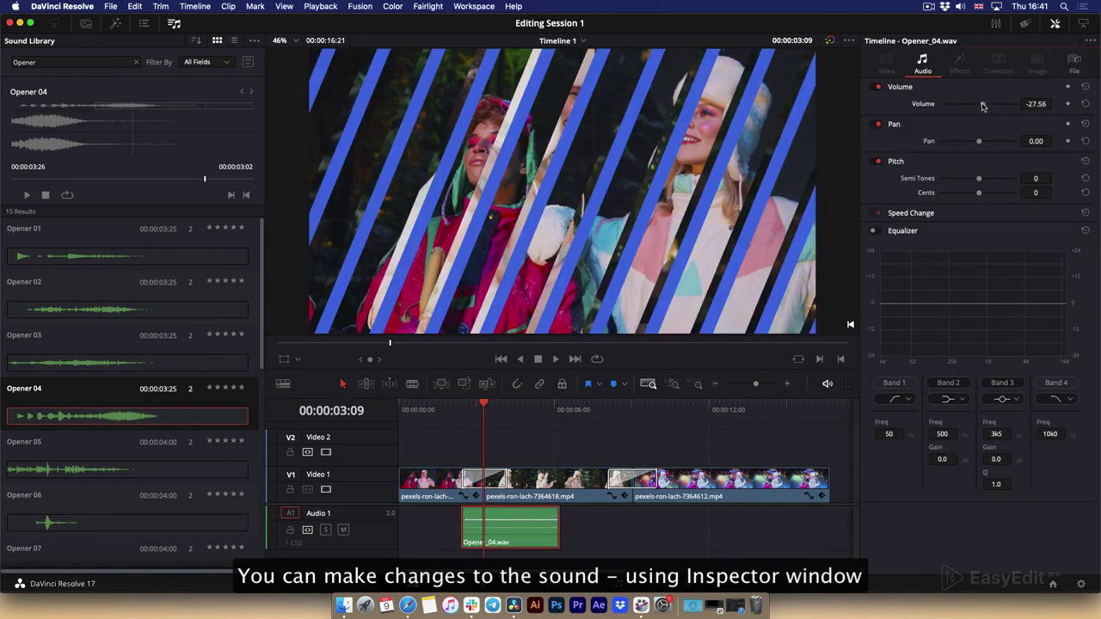
pyautogui.click(874, 230)
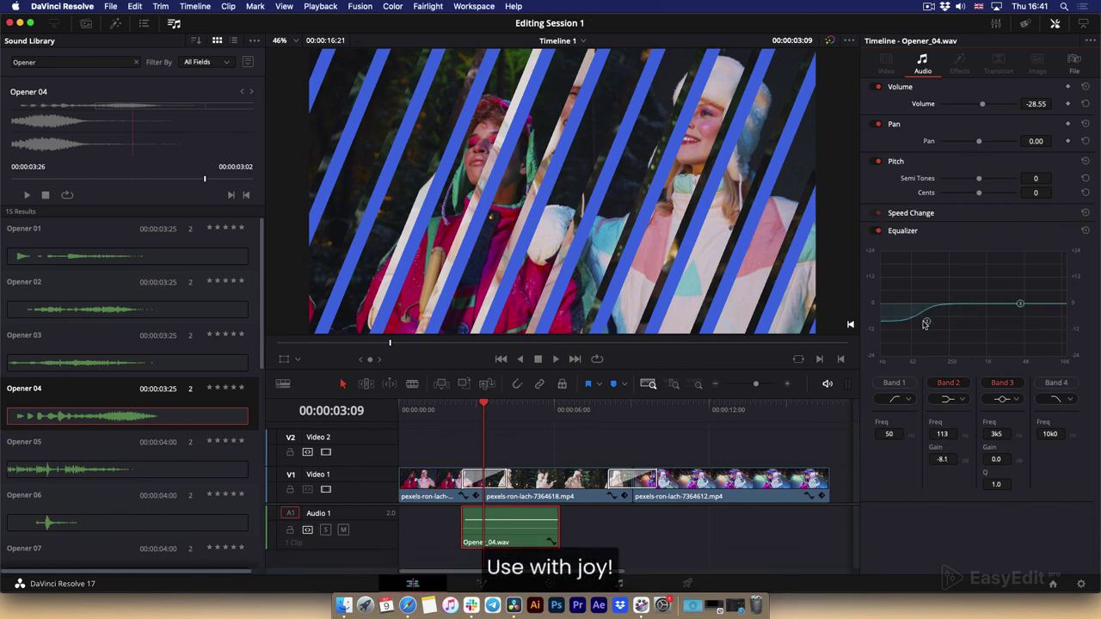